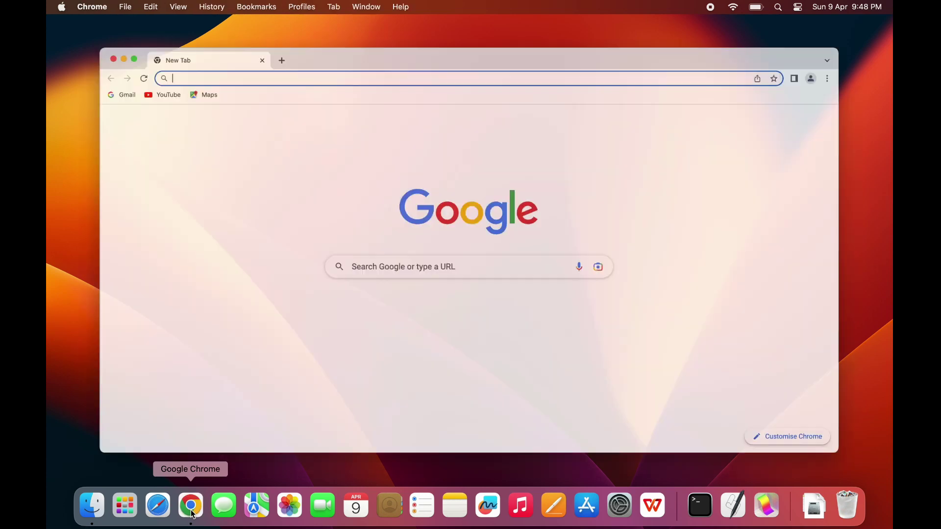
pyautogui.rightClick(299, 52)
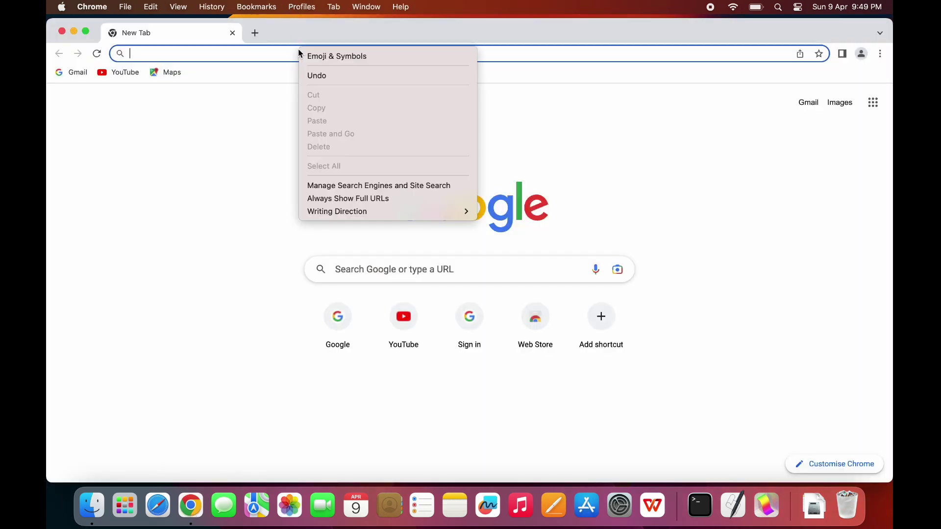
pyautogui.press('Down')
pyautogui.press('Down')
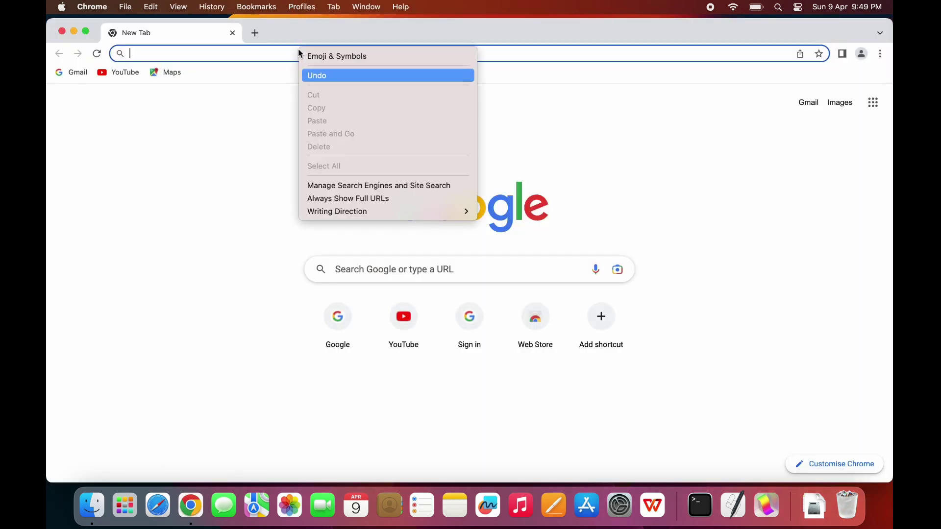
pyautogui.click(278, 58)
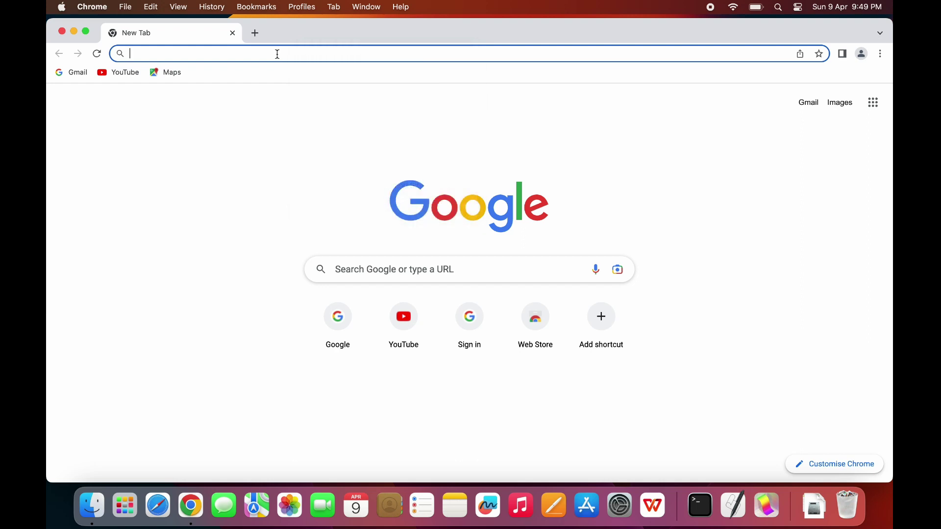
# Search Google for "parallel desktop" and open the official Parallels Desktop 18 for Mac page from the results
pyautogui.click(279, 59)
pyautogui.write('parr')
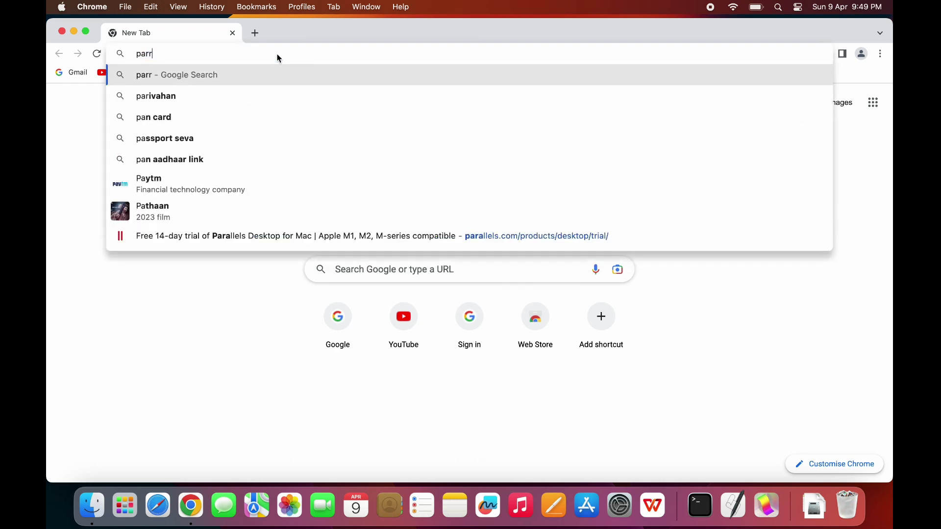
pyautogui.press('BackSpace')
pyautogui.press('BackSpace')
pyautogui.write('rallel deskt')
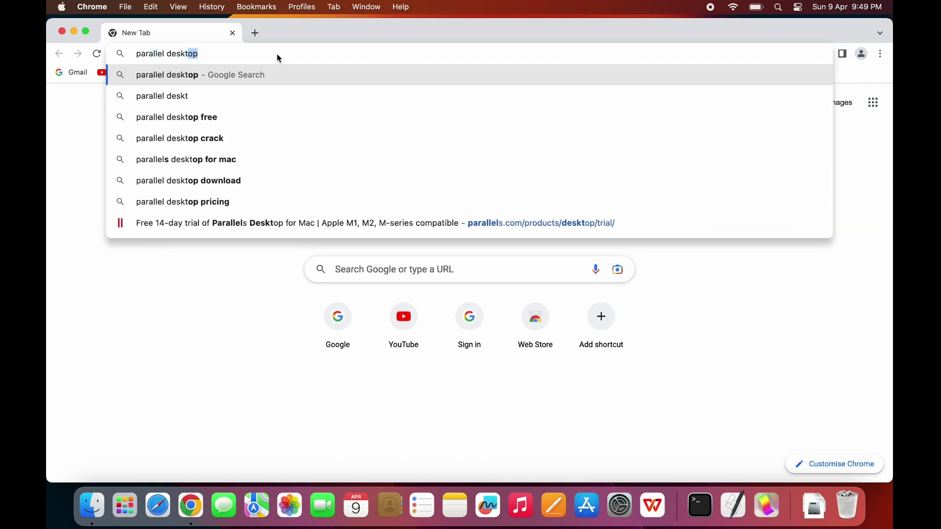
pyautogui.press('Return')
pyautogui.click(225, 286)
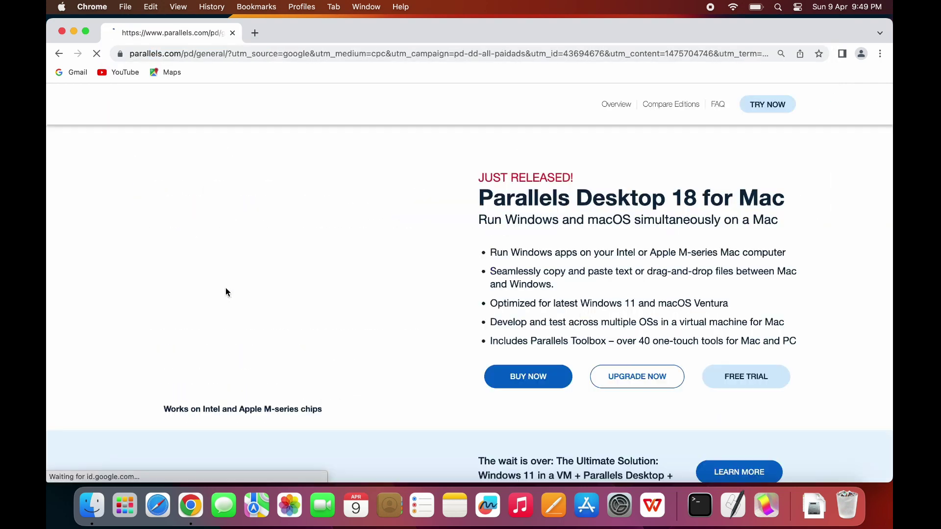
# Download the free trial of Parallels Desktop 18 for Mac from its trial page and continue to the Trial Center
pyautogui.scroll(-2, 401, 290)
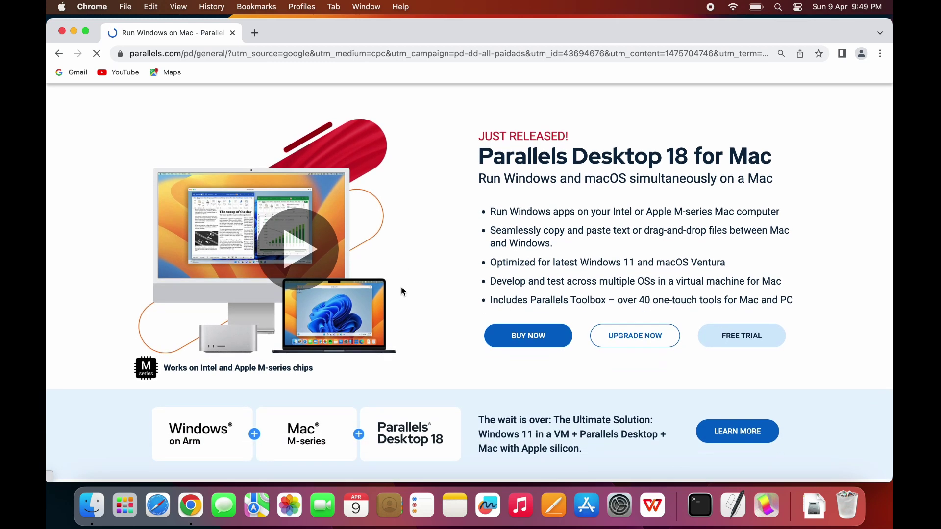
pyautogui.scroll(2, 419, 248)
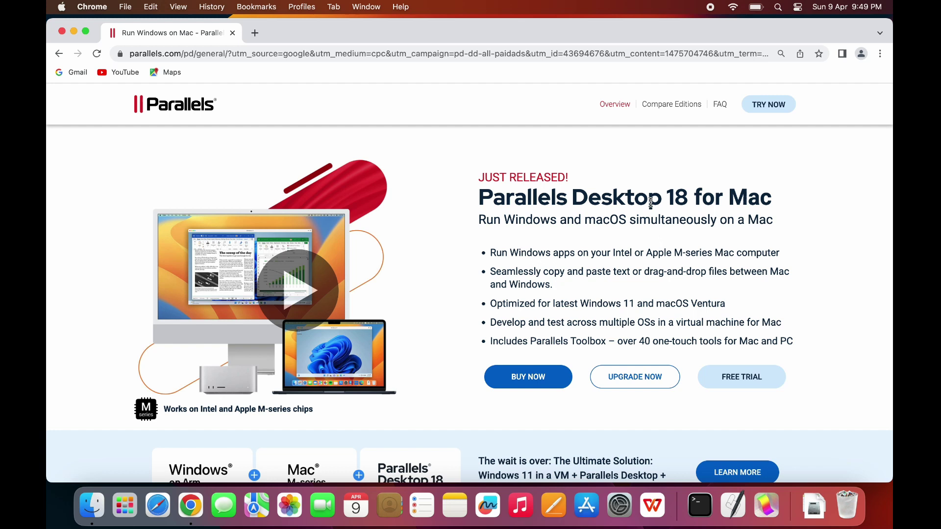
pyautogui.scroll(-2, 804, 260)
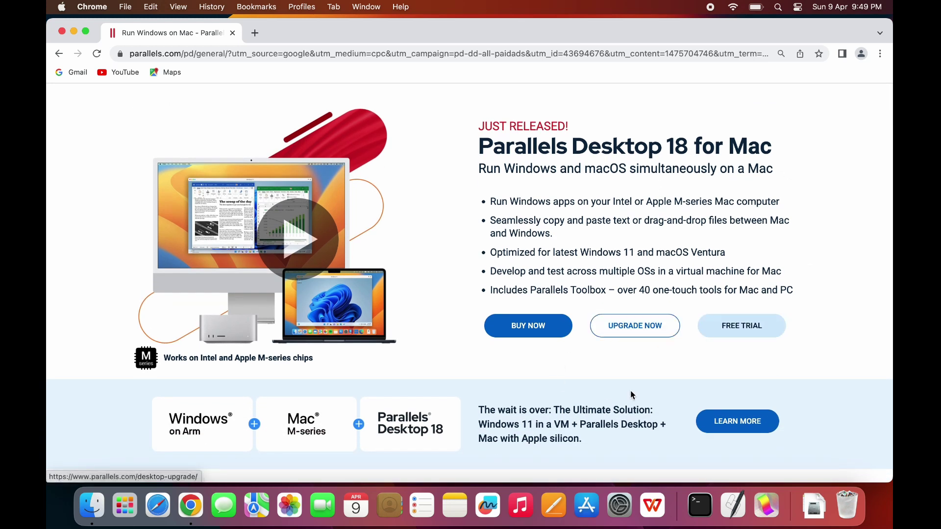
pyautogui.click(746, 325)
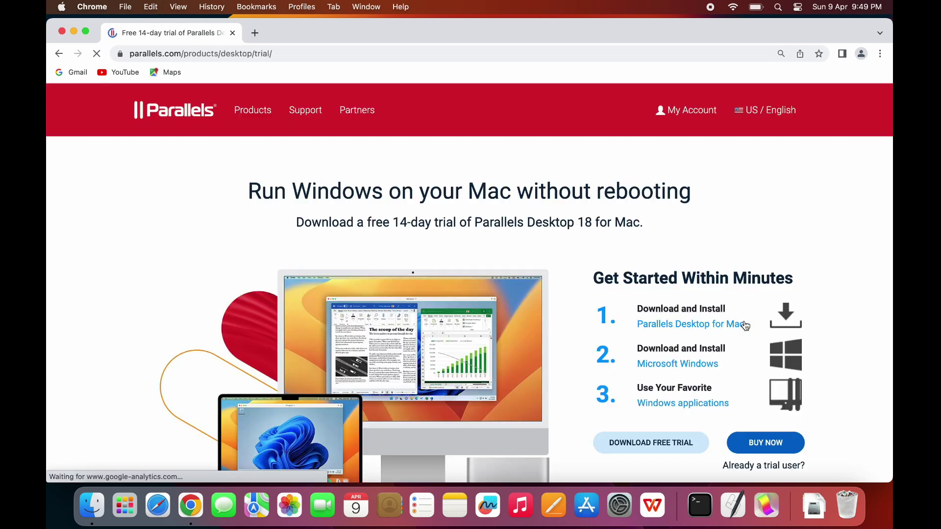
pyautogui.scroll(-4, 743, 326)
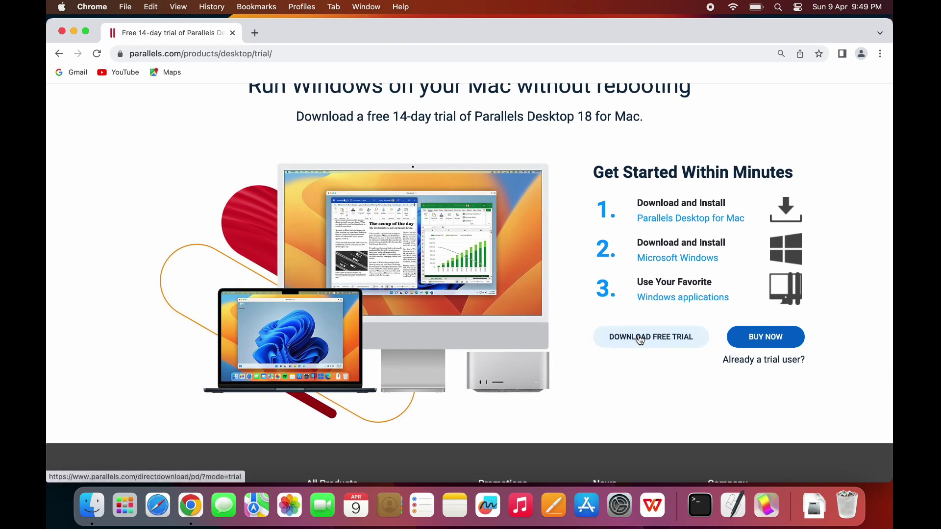
pyautogui.click(640, 338)
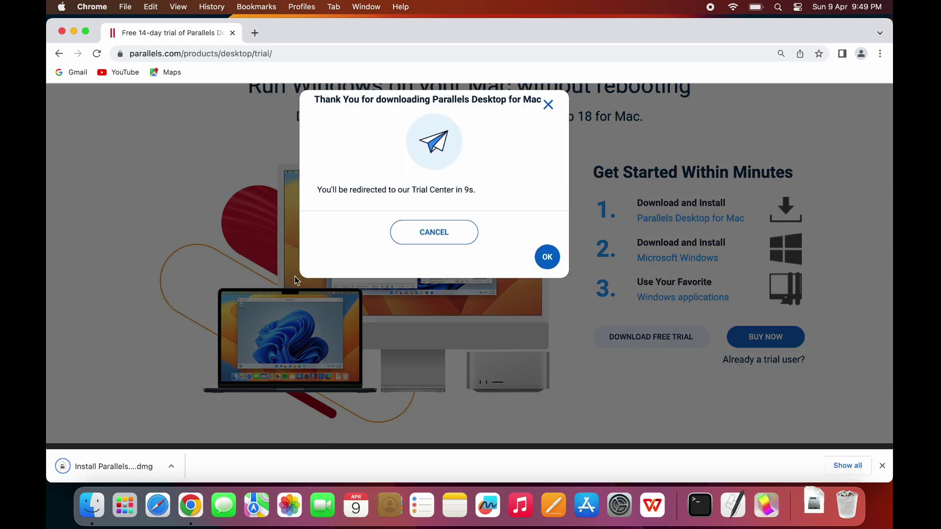
pyautogui.click(547, 258)
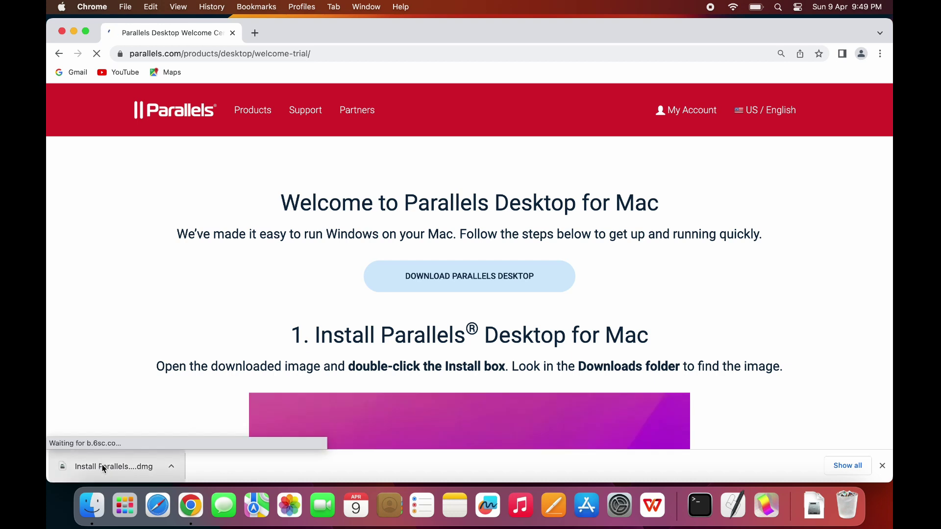
# Open the downloaded Install Parallels .dmg image, close the browser window and launch Install Parallels Desktop
pyautogui.click(102, 464)
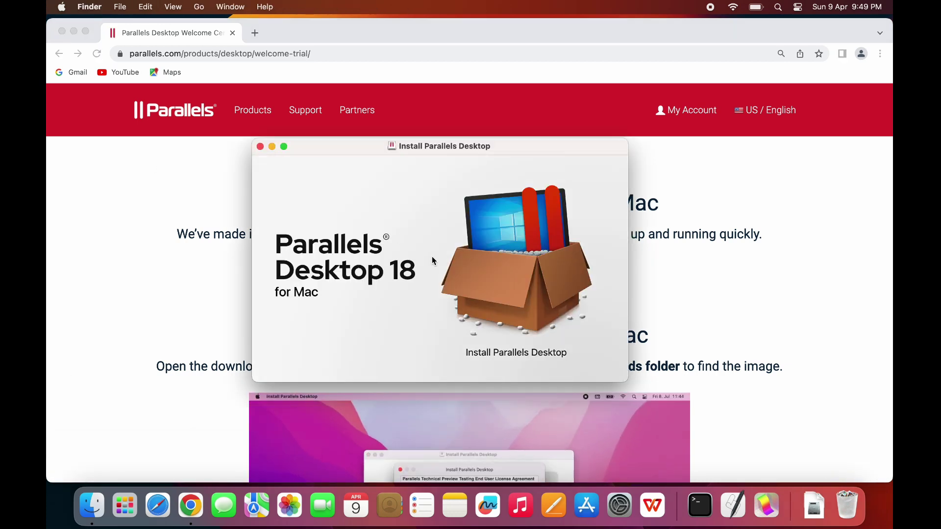
pyautogui.click(529, 294)
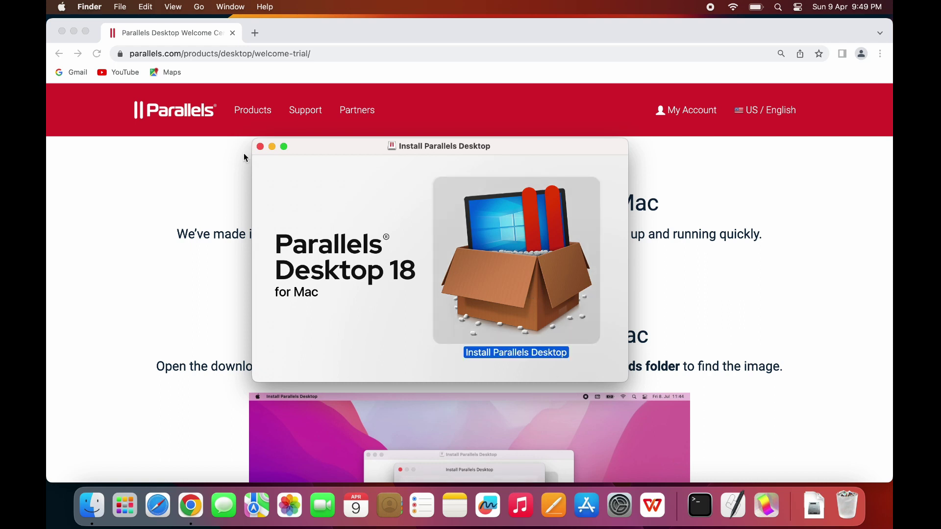
pyautogui.click(62, 31)
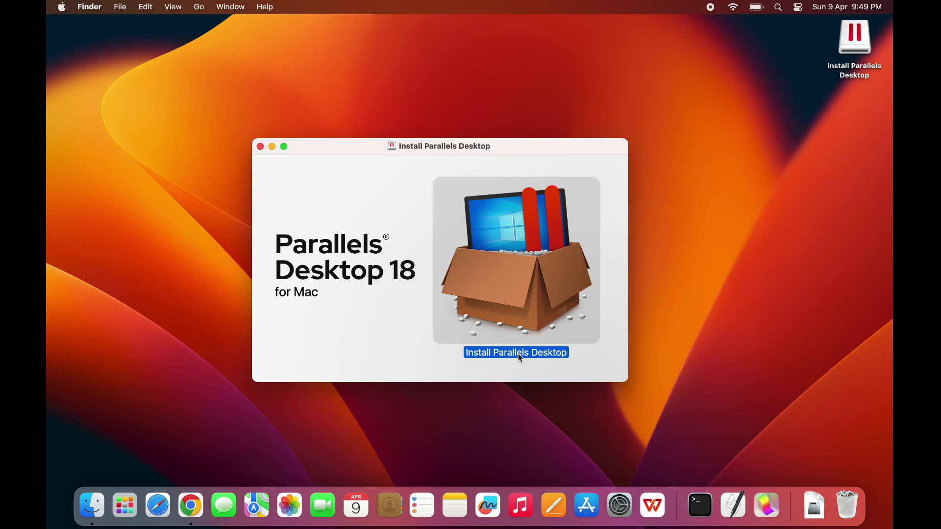
pyautogui.doubleClick(531, 246)
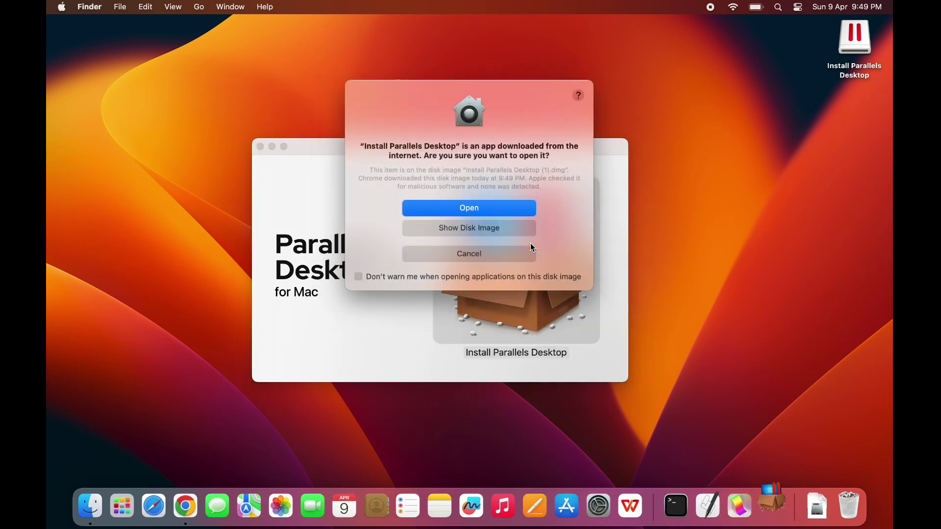
# Approve opening the installer with access to the Downloads folder and accept the End User License Agreement
pyautogui.click(487, 211)
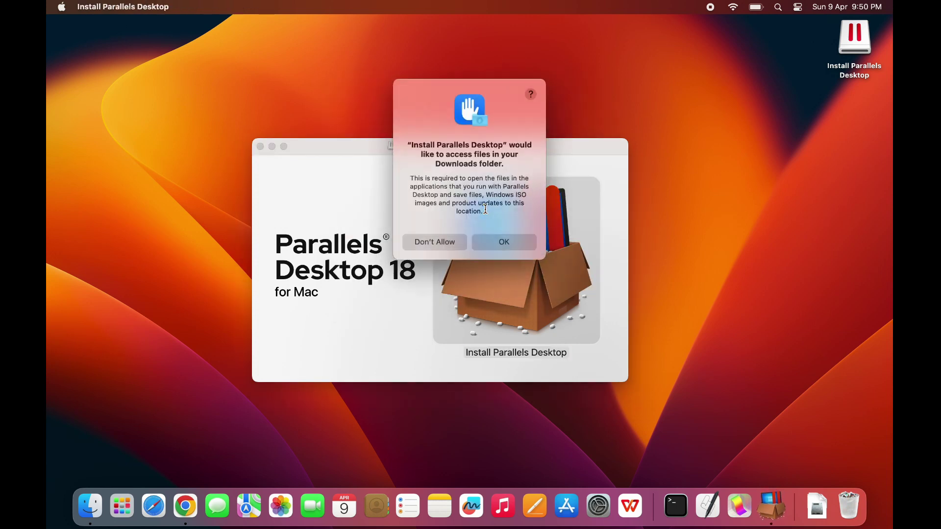
pyautogui.click(505, 245)
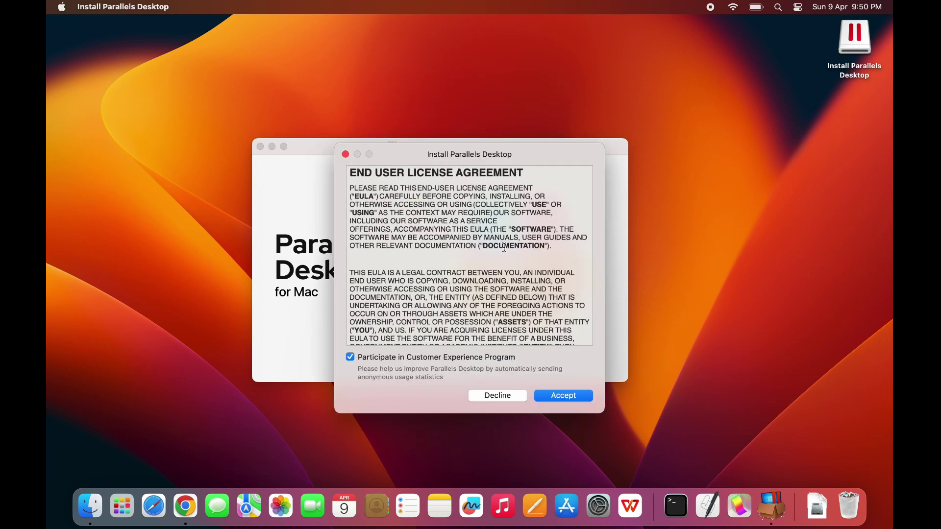
pyautogui.click(564, 395)
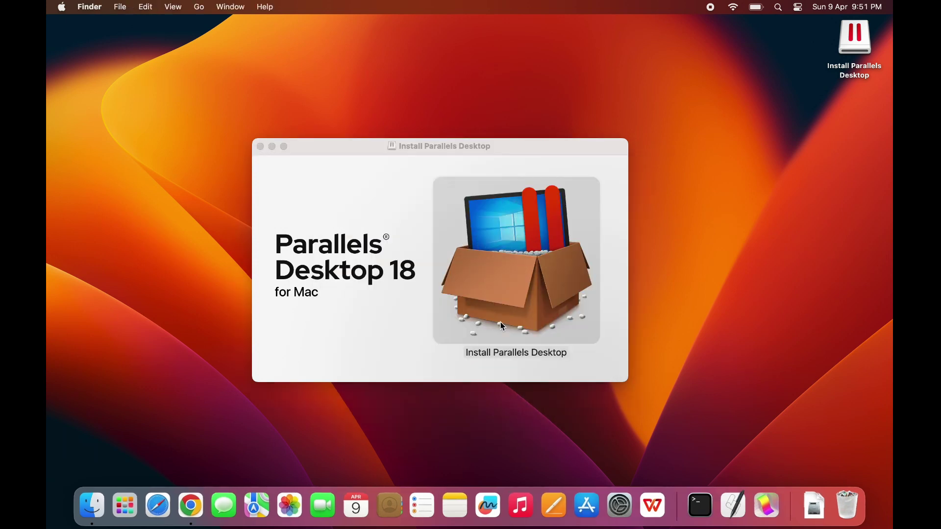
# Close the installer's disk image window and authorize the Parallels Desktop installation with the administrator password
pyautogui.click(260, 147)
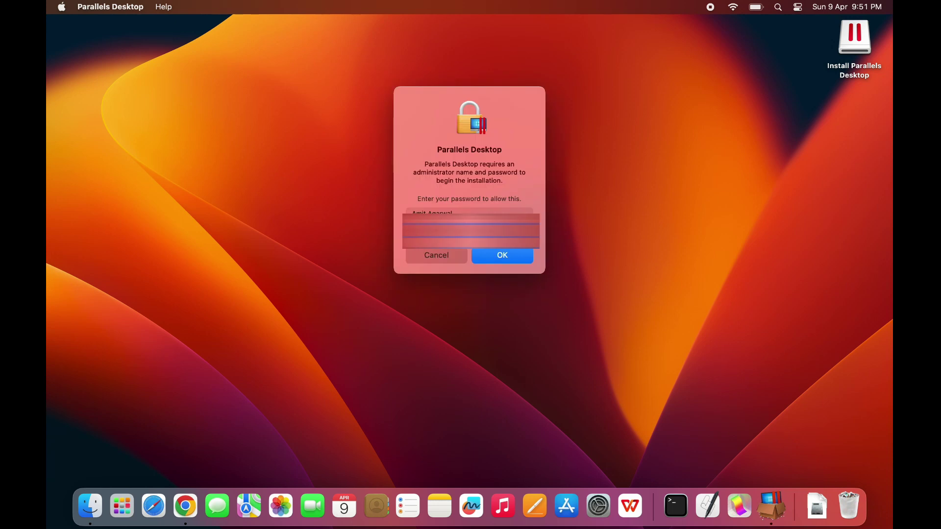
pyautogui.press('Return')
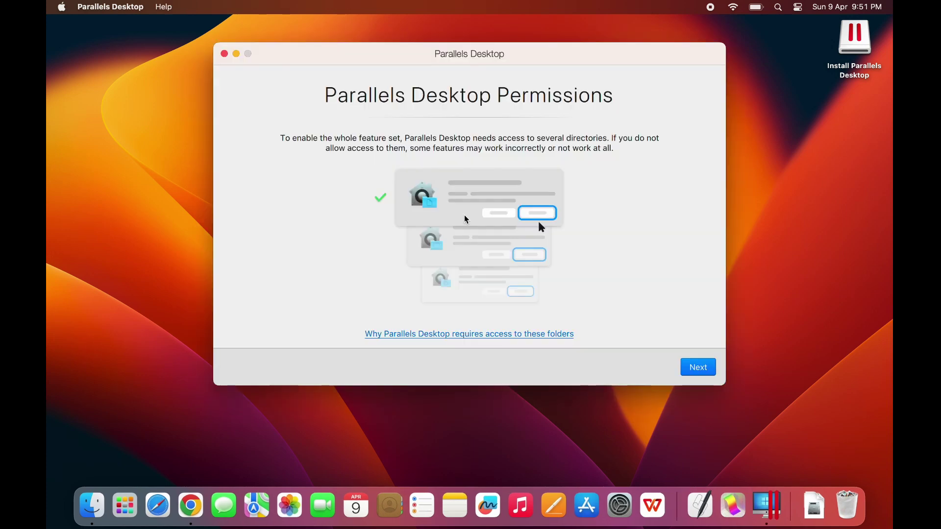
# Grant Parallels Desktop access to the Desktop, Documents and Downloads folders, and start the Windows 11 download and installation
pyautogui.click(696, 368)
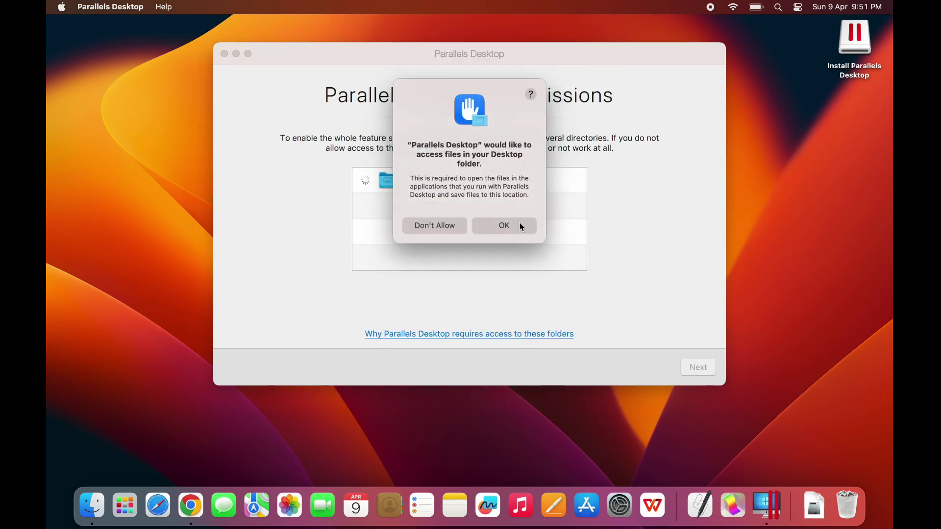
pyautogui.click(523, 227)
pyautogui.click(519, 224)
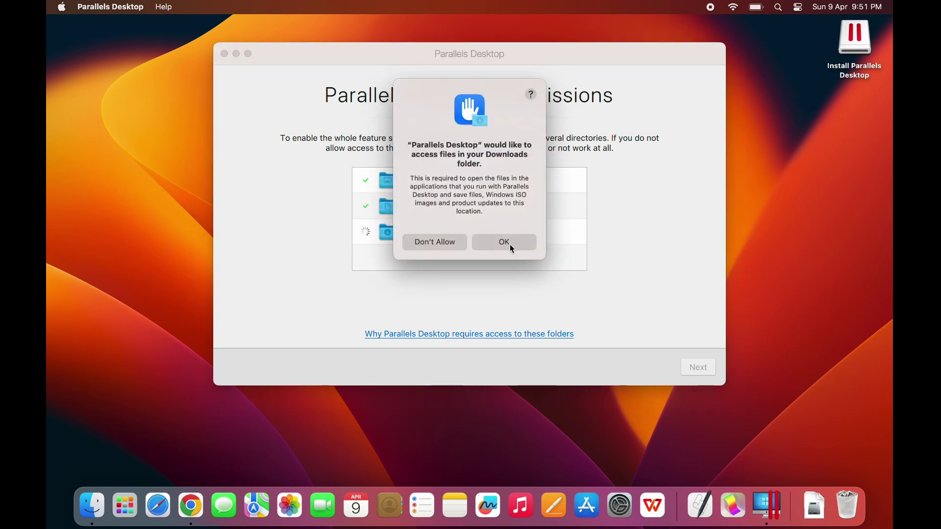
pyautogui.click(511, 246)
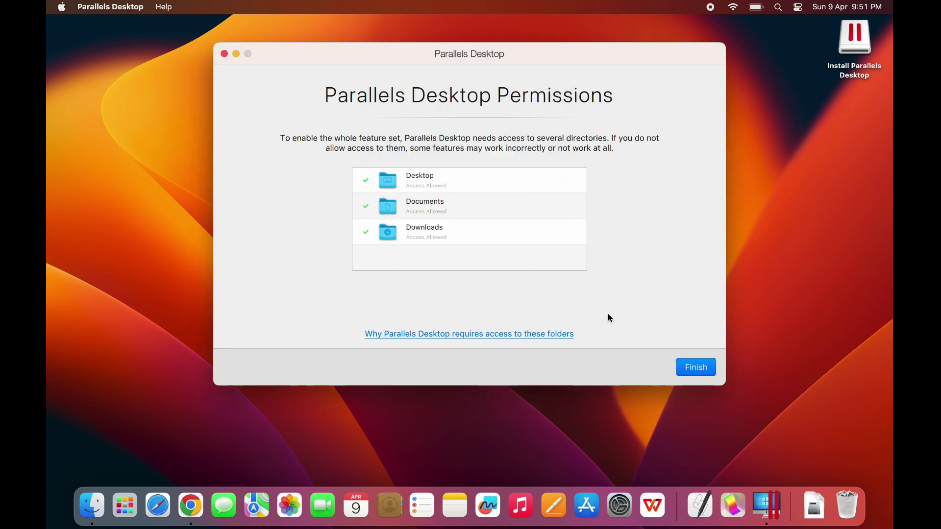
pyautogui.click(696, 368)
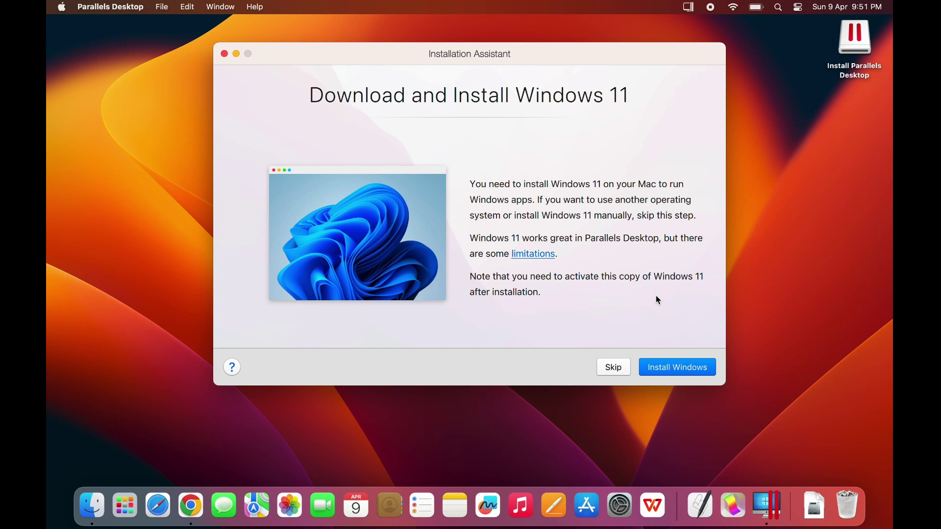
pyautogui.click(687, 366)
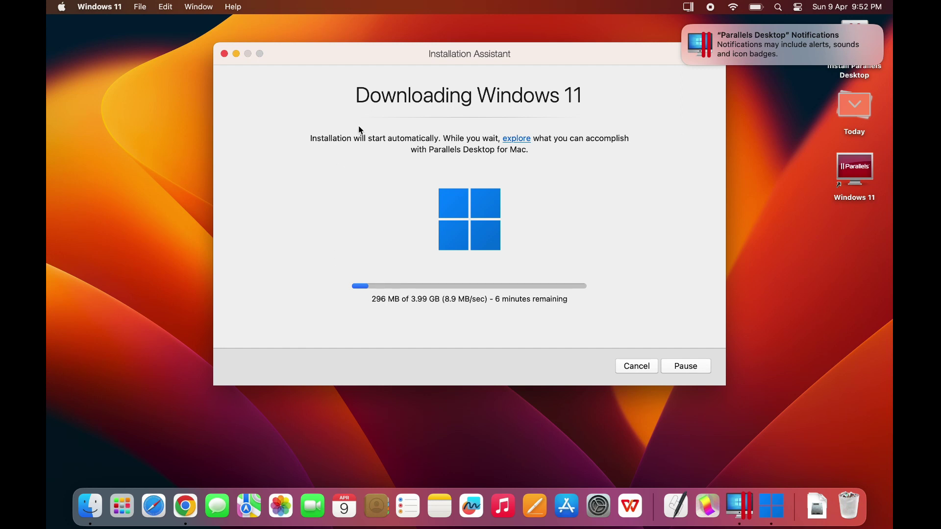
# Switch to Chrome, search for "parallel desktop" and open the purchase page from the official Parallels Desktop site
pyautogui.click(185, 507)
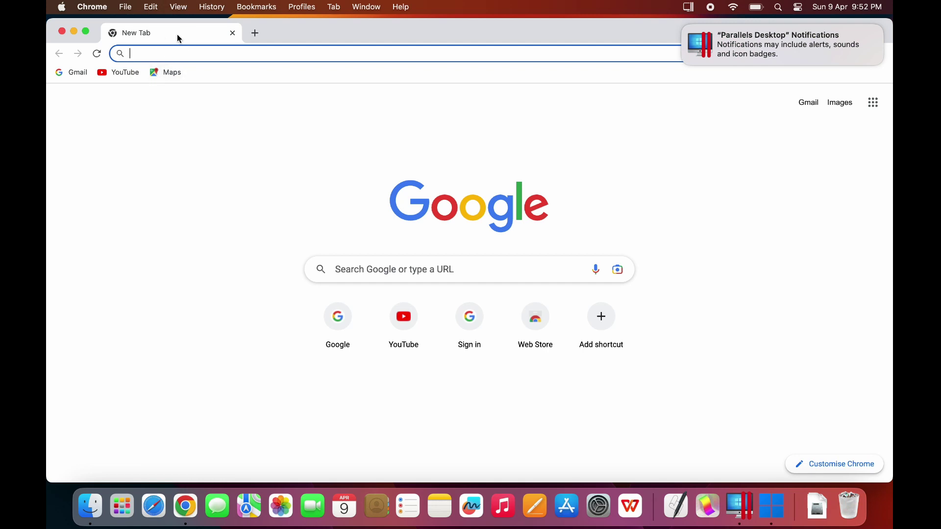
pyautogui.click(204, 54)
pyautogui.click(204, 73)
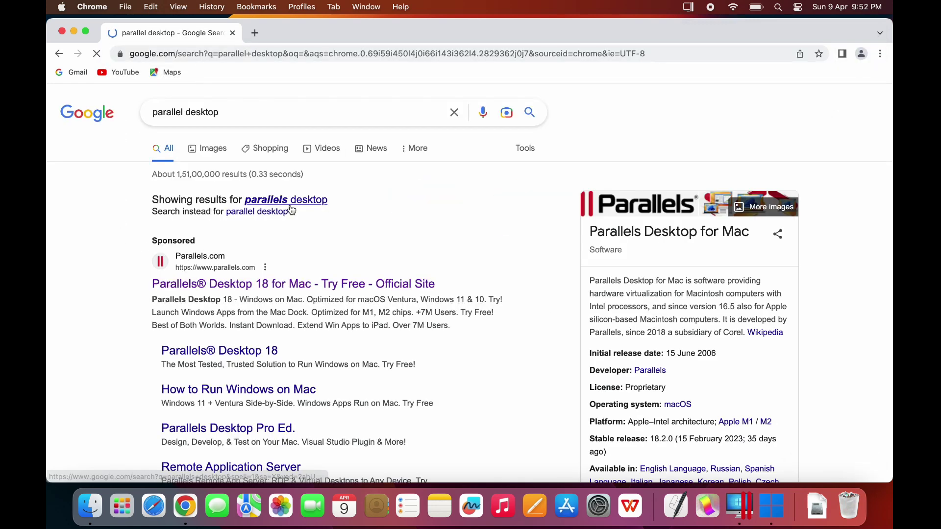
pyautogui.click(201, 285)
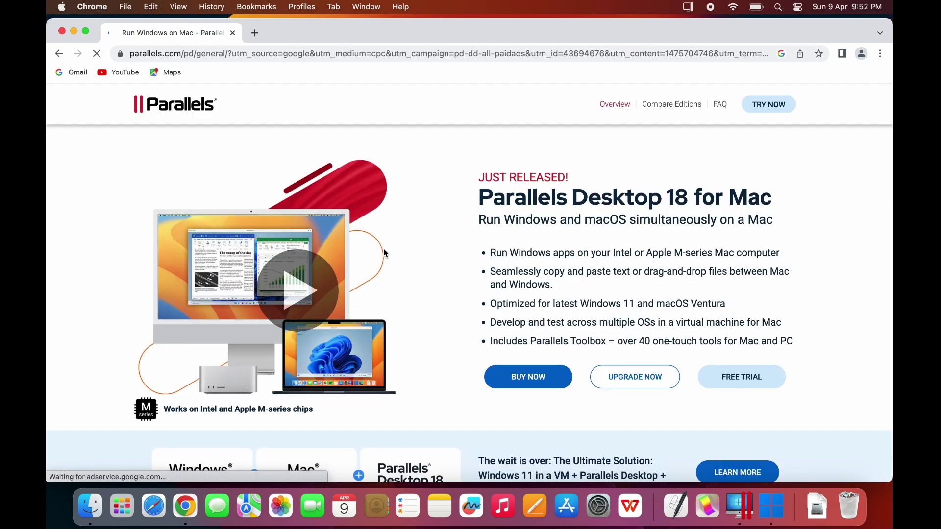
pyautogui.click(534, 383)
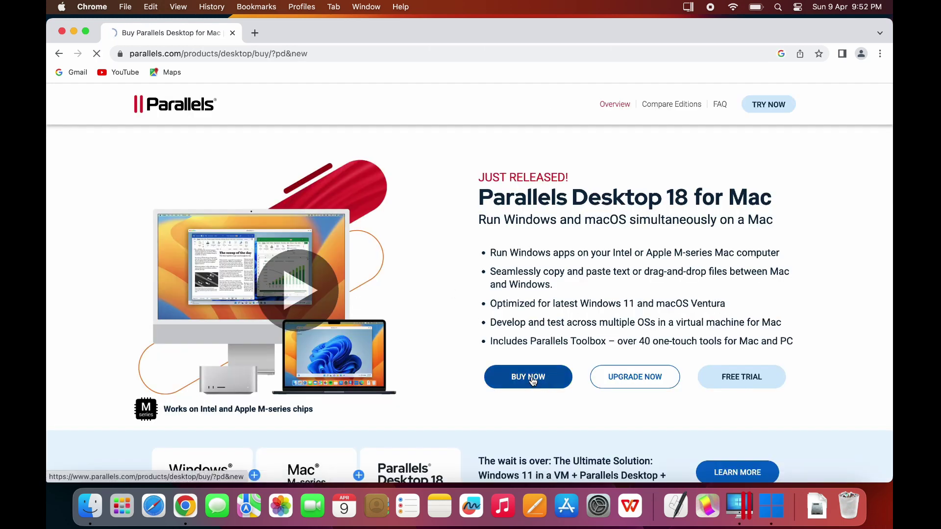
# Compare the features and prices of the Standard, Pro and Business editions, and highlight the Standard Edition price
pyautogui.scroll(-5, 525, 277)
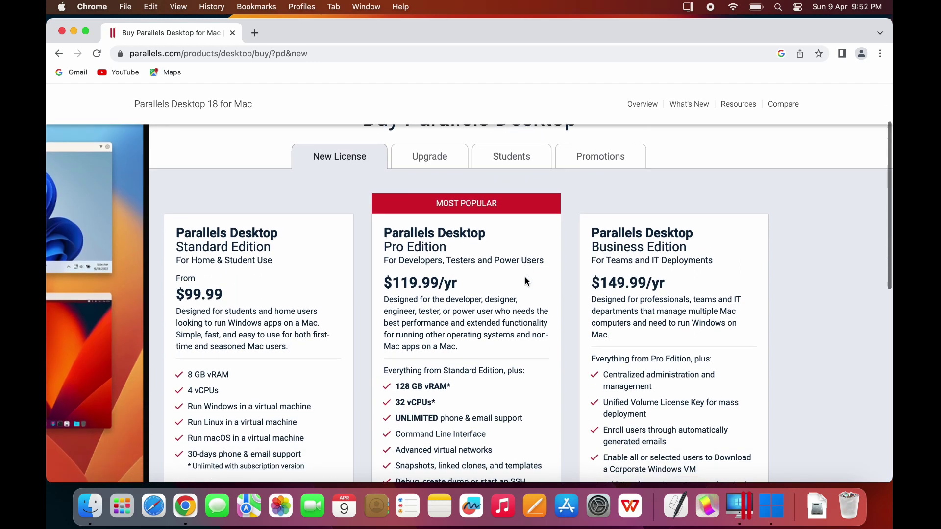
pyautogui.scroll(3, 525, 277)
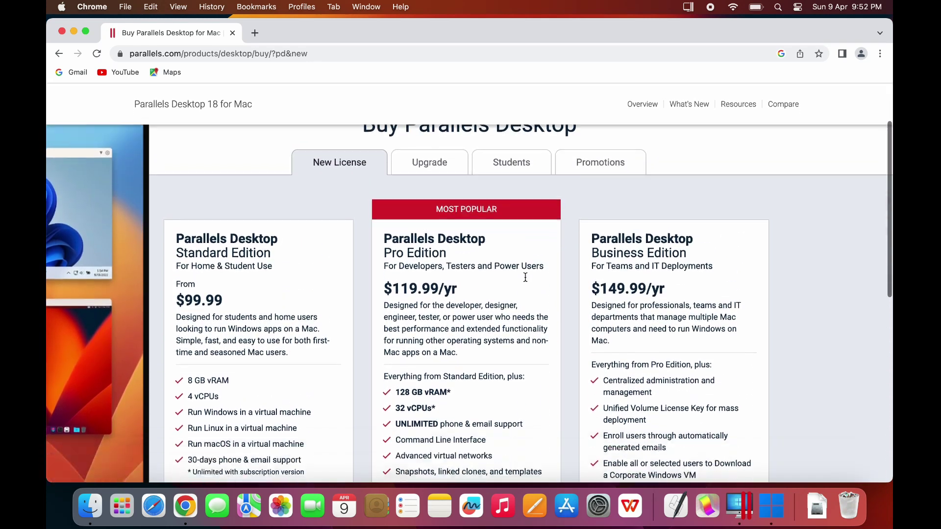
pyautogui.scroll(-3, 525, 277)
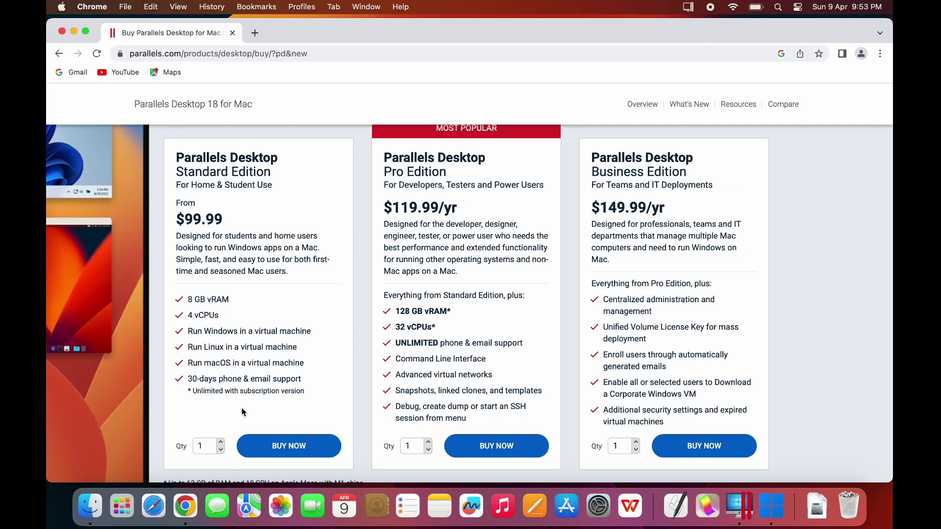
pyautogui.tripleClick(201, 225)
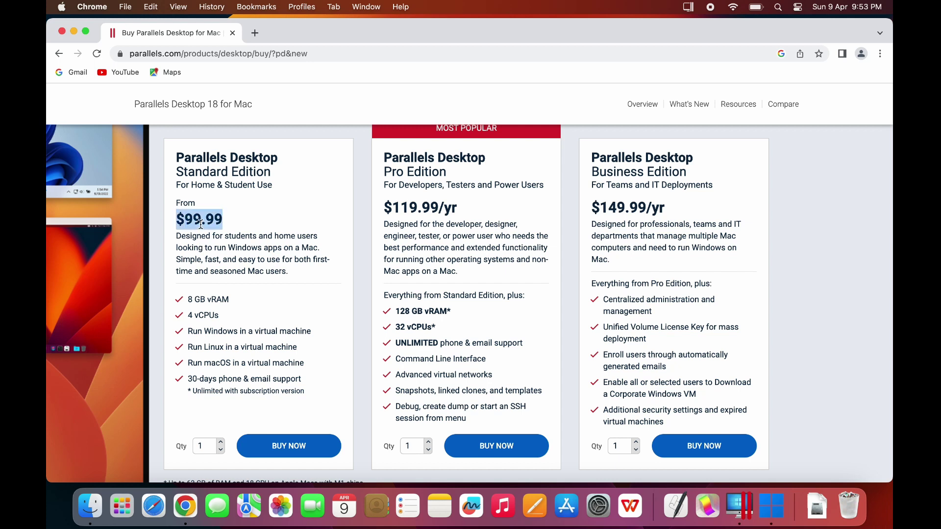
# Examine the feature lists, footnotes and license options around the three editions, and highlight the Standard Edition price again
pyautogui.scroll(-5, 272, 374)
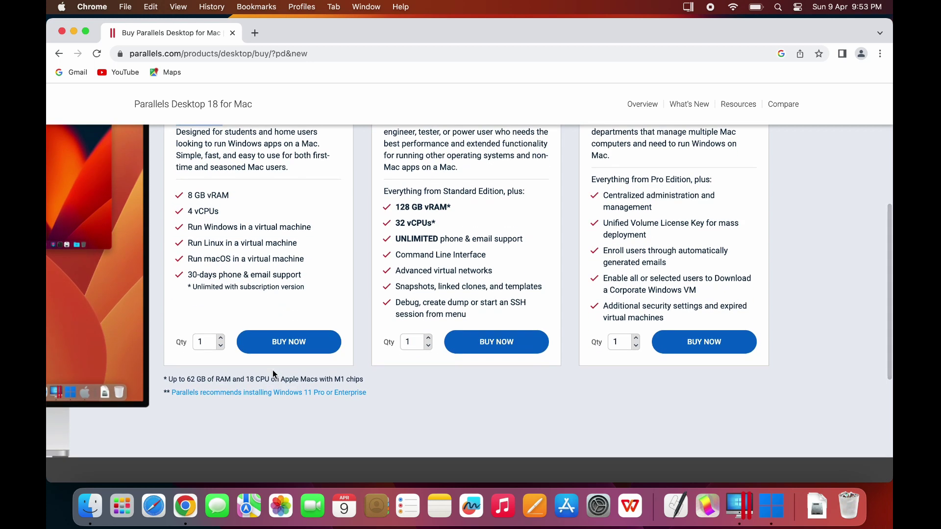
pyautogui.scroll(10, 273, 369)
pyautogui.scroll(-3, 273, 370)
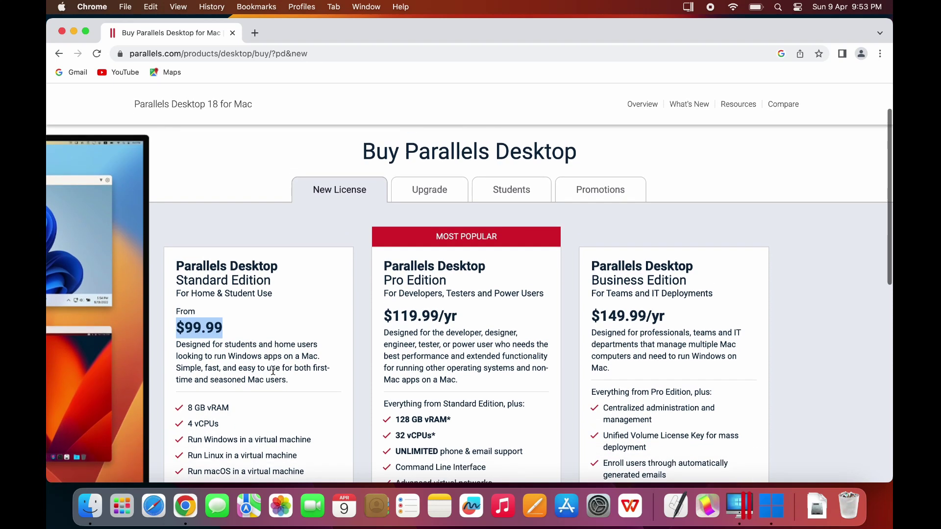
pyautogui.scroll(-5, 387, 208)
pyautogui.click(386, 209)
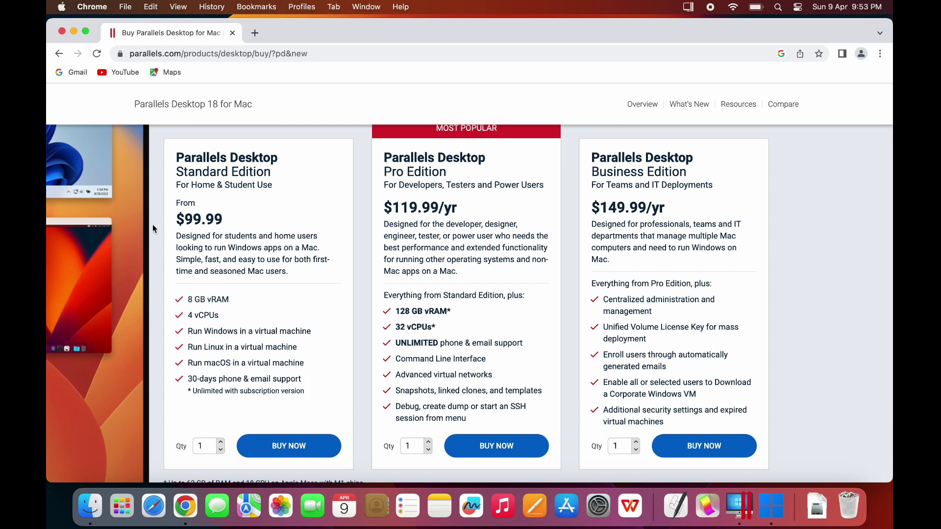
pyautogui.doubleClick(199, 219)
pyautogui.scroll(3, 260, 392)
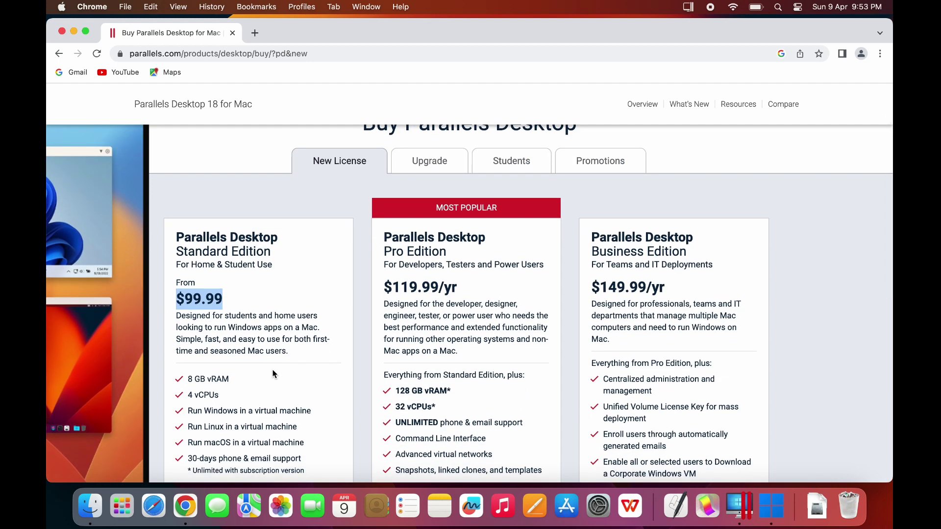
pyautogui.scroll(-2, 274, 374)
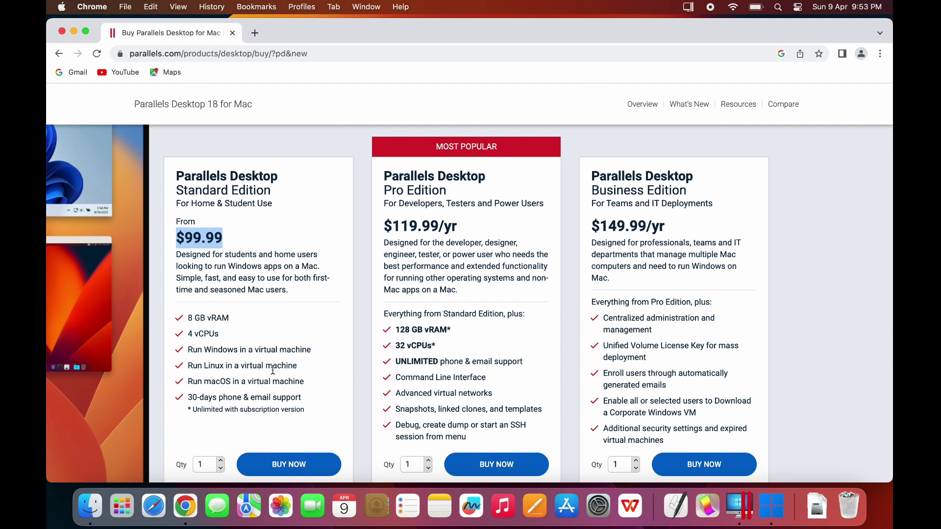
# Open the store checkout for one Standard Edition license and review the 1-Year Subscription terms and total
pyautogui.click(290, 471)
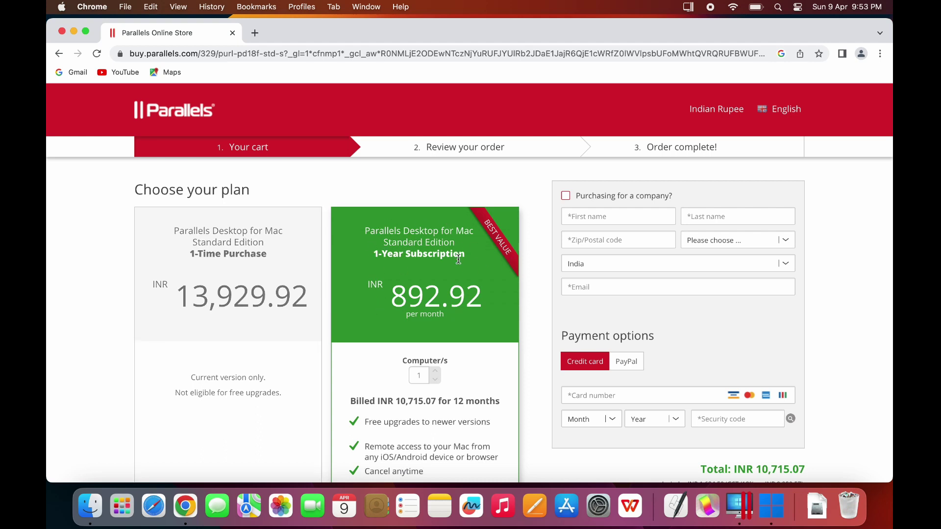
pyautogui.scroll(-5, 418, 296)
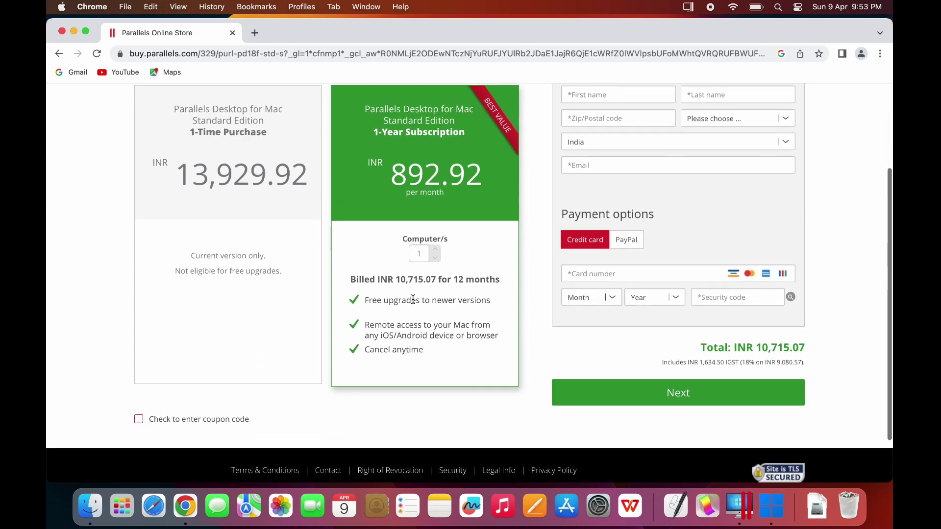
pyautogui.scroll(-2, 413, 299)
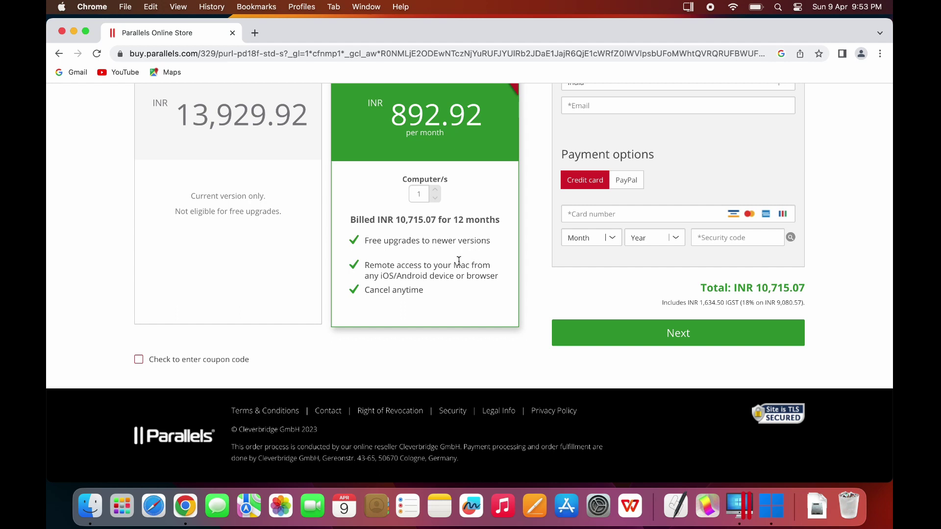
pyautogui.scroll(1, 473, 282)
pyautogui.scroll(5, 472, 281)
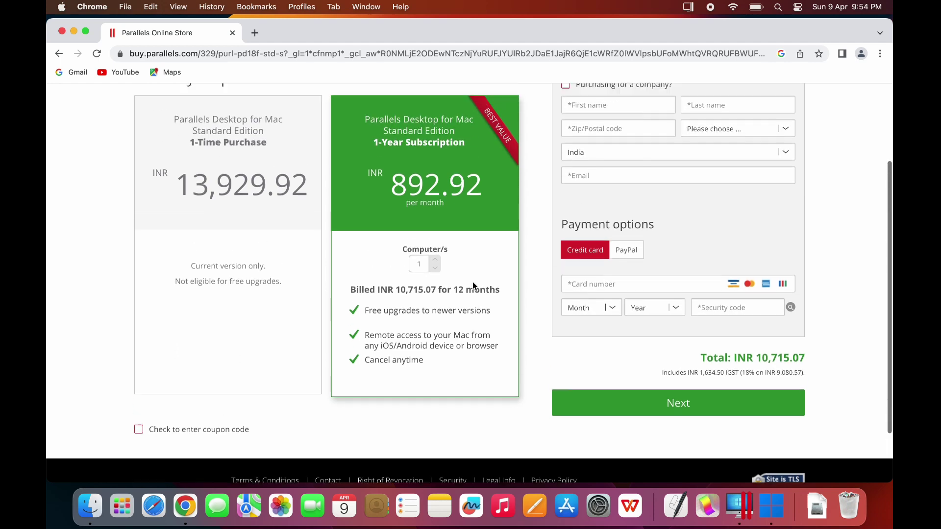
# Choose the 1-Time Purchase plan for the Standard Edition and highlight the tax note beneath the total
pyautogui.click(205, 285)
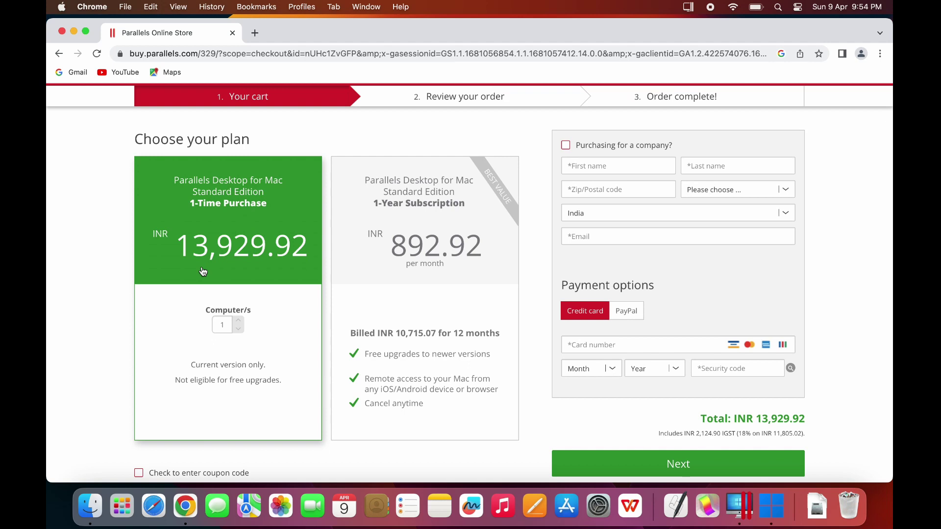
pyautogui.scroll(-1, 203, 271)
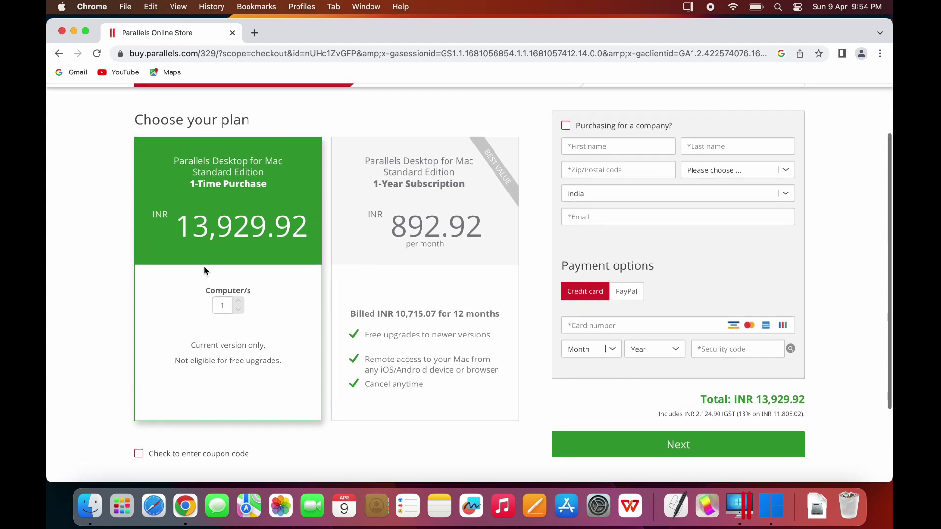
pyautogui.moveTo(659, 416); pyautogui.dragTo(791, 420)
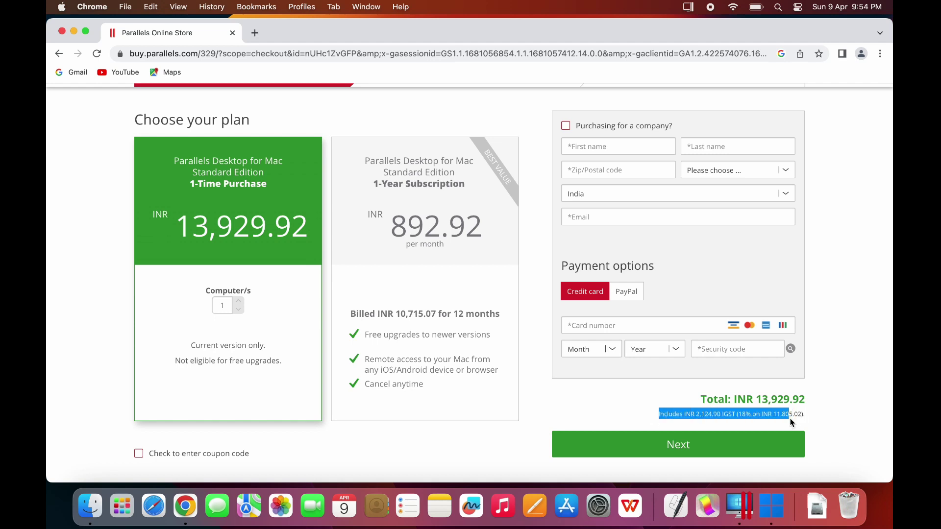
pyautogui.keyDown('shift'); pyautogui.click(787, 420); pyautogui.keyUp('shift')
pyautogui.keyDown('shift'); pyautogui.click(789, 419); pyautogui.keyUp('shift')
# Quit Chrome and allow Parallels Desktop to access the camera and the microphone
pyautogui.click(98, 9)
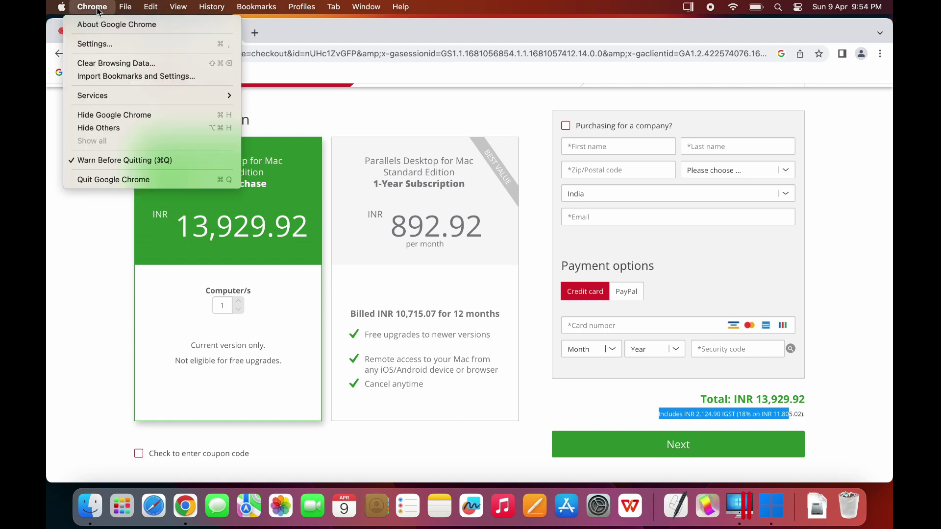
pyautogui.click(93, 180)
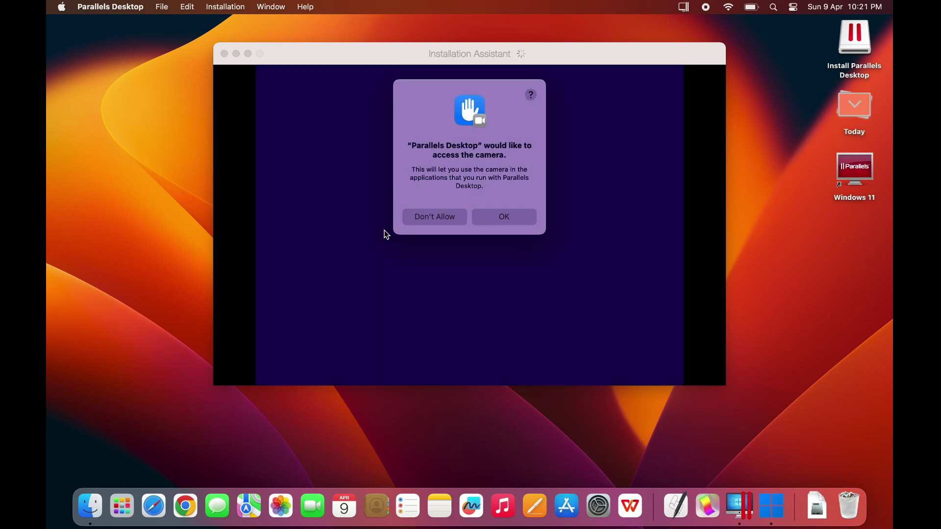
pyautogui.click(493, 219)
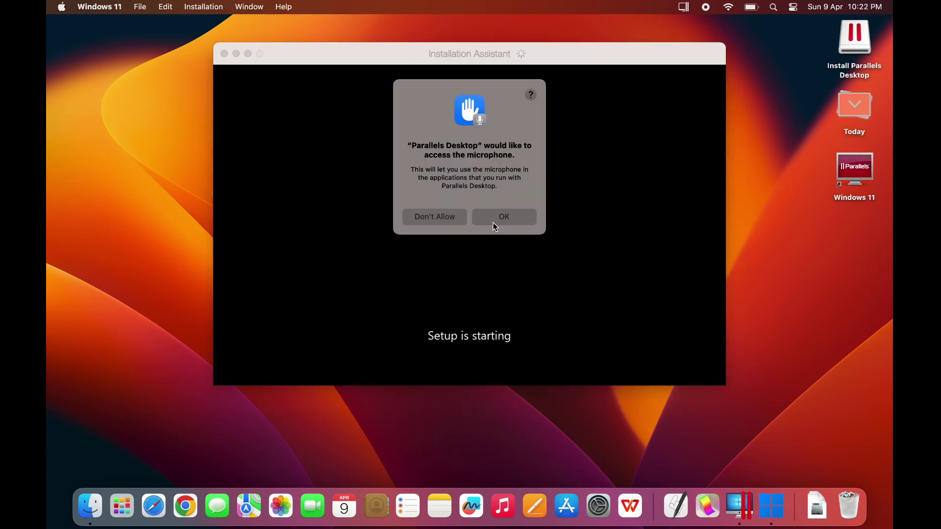
pyautogui.click(493, 219)
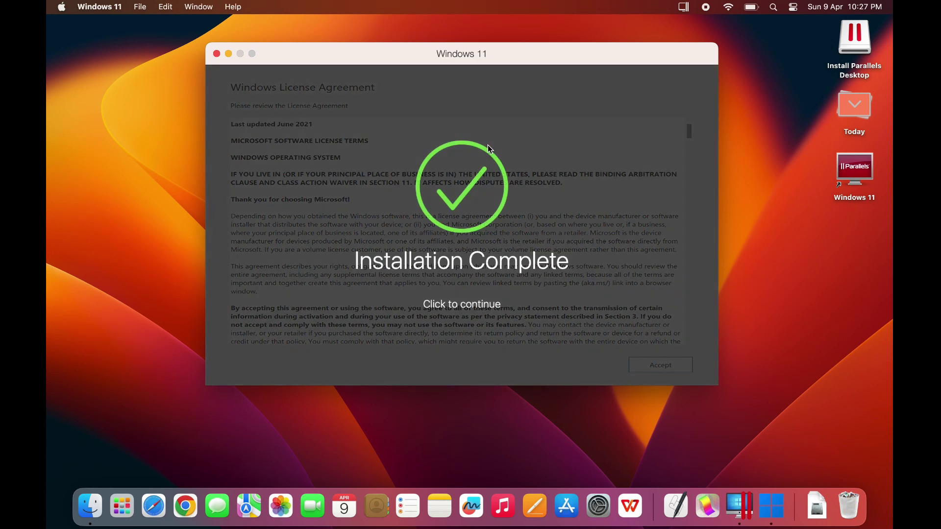
# Continue past the completed installation and sign in to Parallels with Google, entering the account e-mail and password without saving the password
pyautogui.click(467, 178)
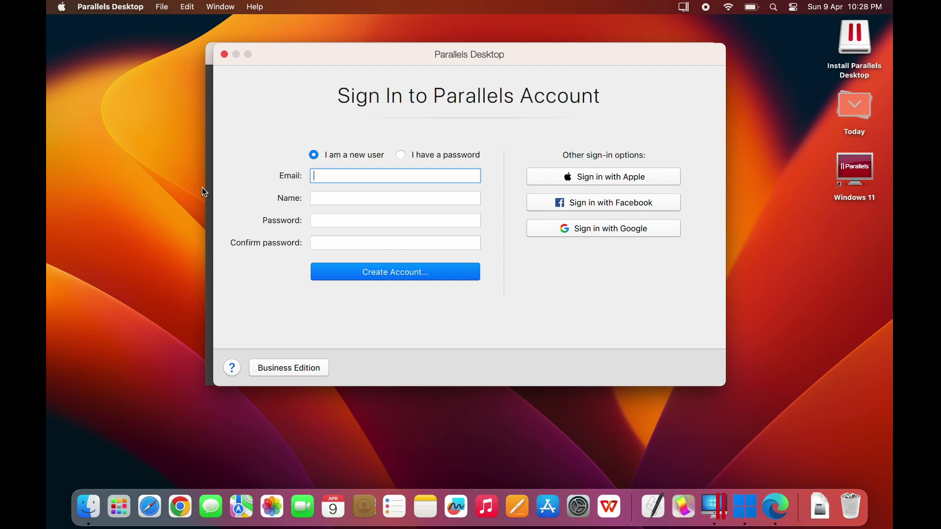
pyautogui.click(612, 231)
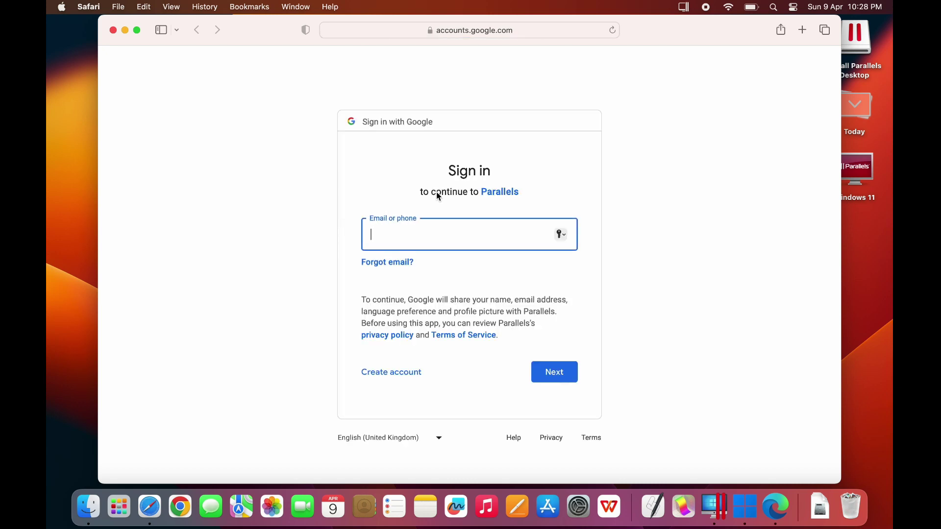
pyautogui.write('a')
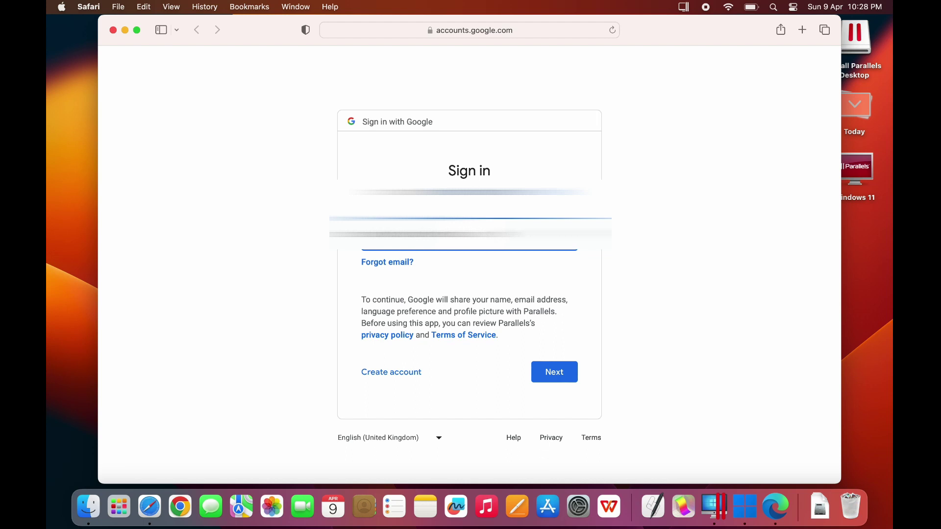
pyautogui.press('Return')
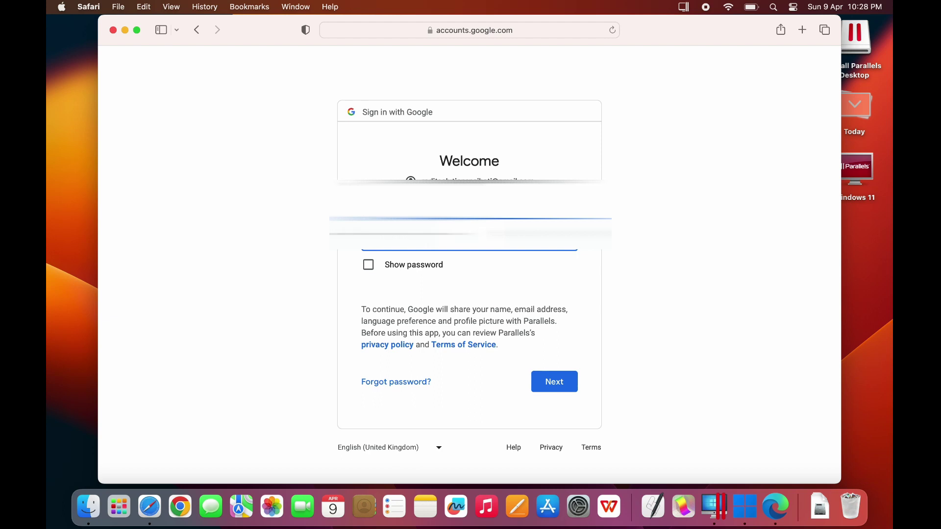
pyautogui.press('Return')
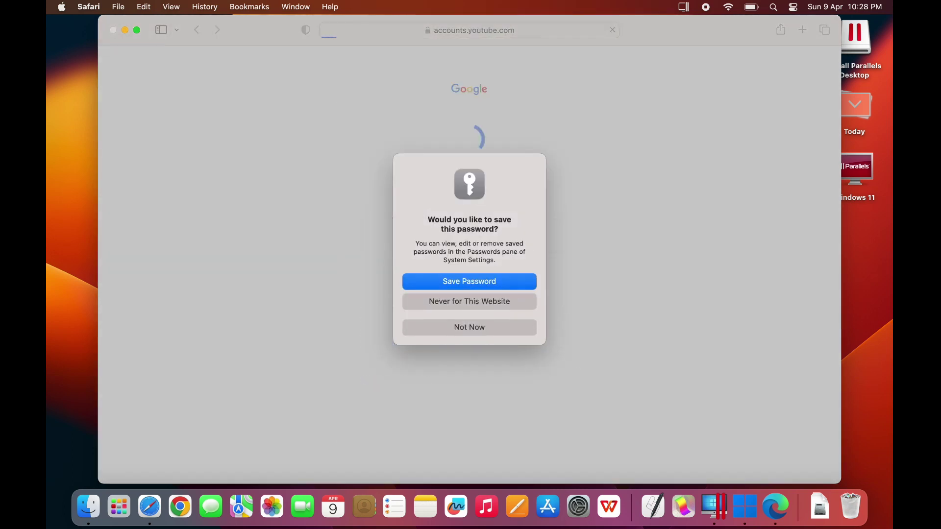
pyautogui.click(463, 327)
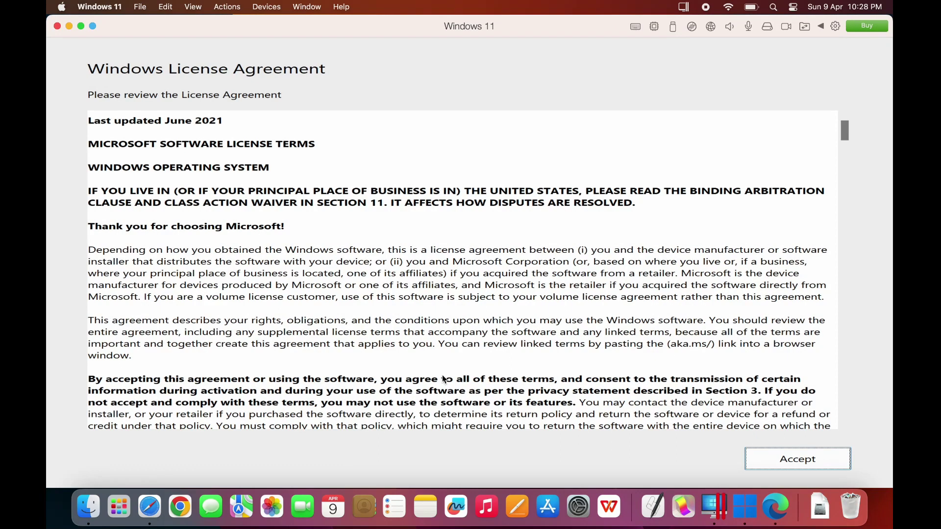
# Accept the Windows License Agreement and close the browser window with the Parallels welcome page in Windows 11
pyautogui.click(823, 464)
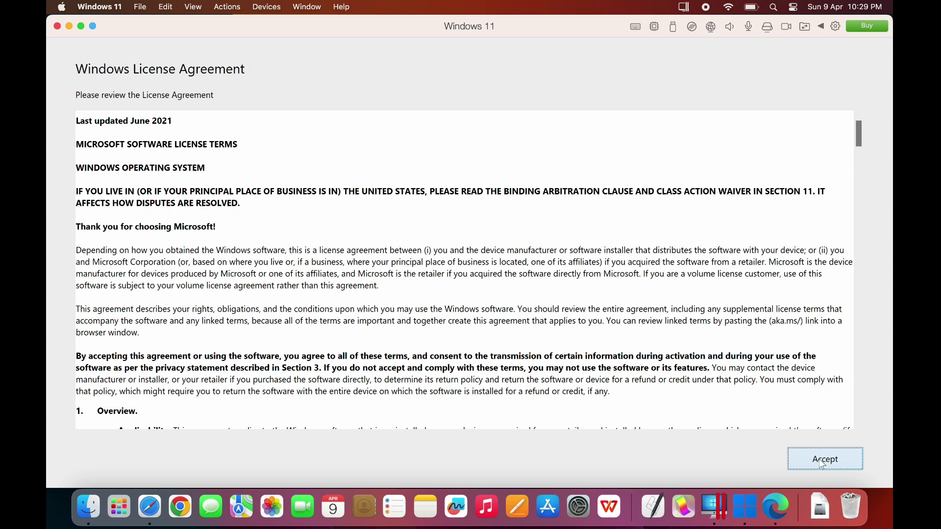
pyautogui.moveTo(863, 136); pyautogui.dragTo(869, 453)
pyautogui.click(848, 466)
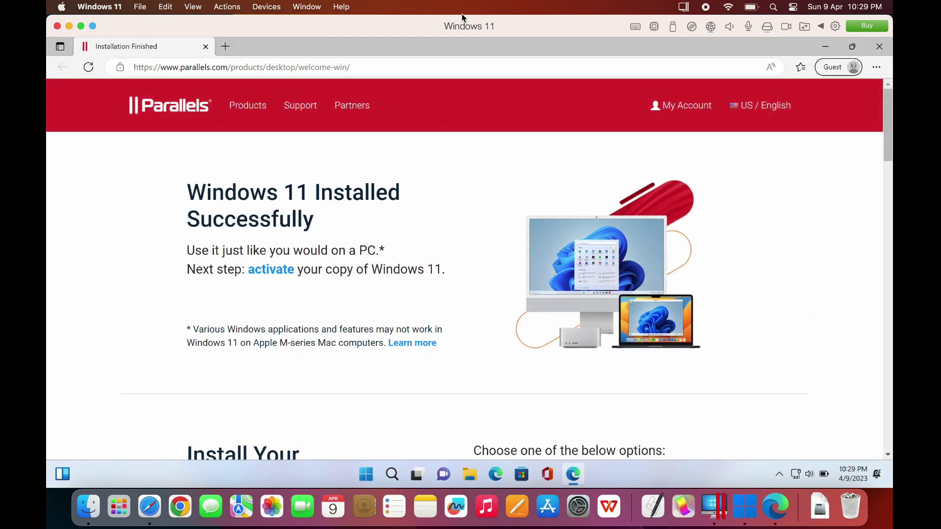
pyautogui.click(879, 47)
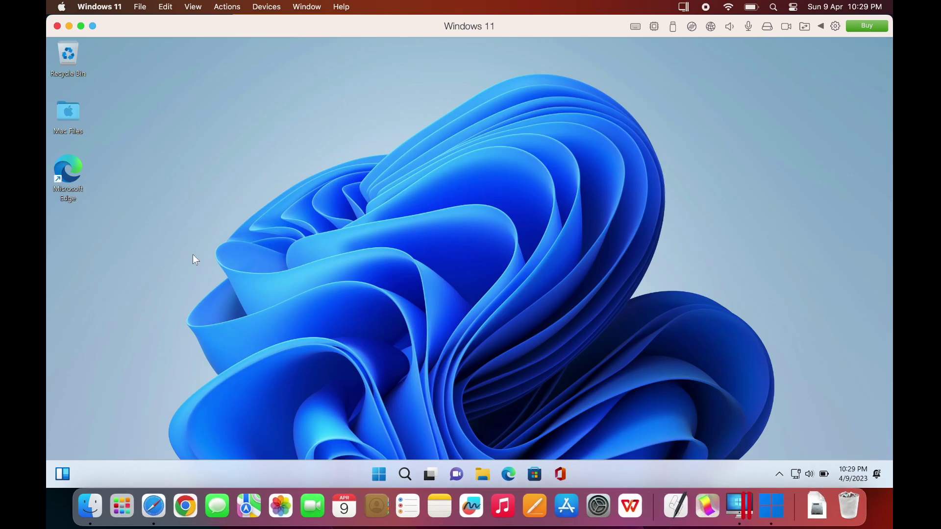
# Search Windows 11 for "windows" and open the Windows Update settings
pyautogui.click(410, 474)
pyautogui.write('wi')
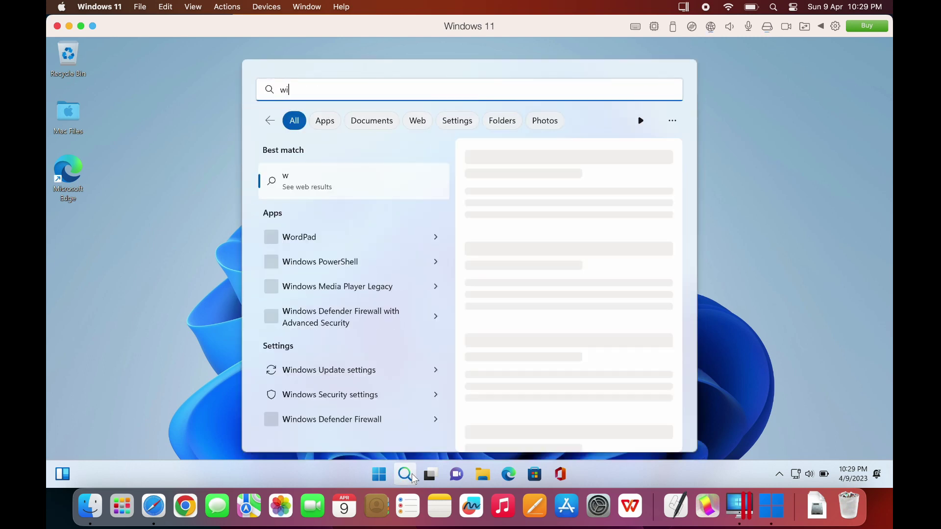
pyautogui.write('ndows')
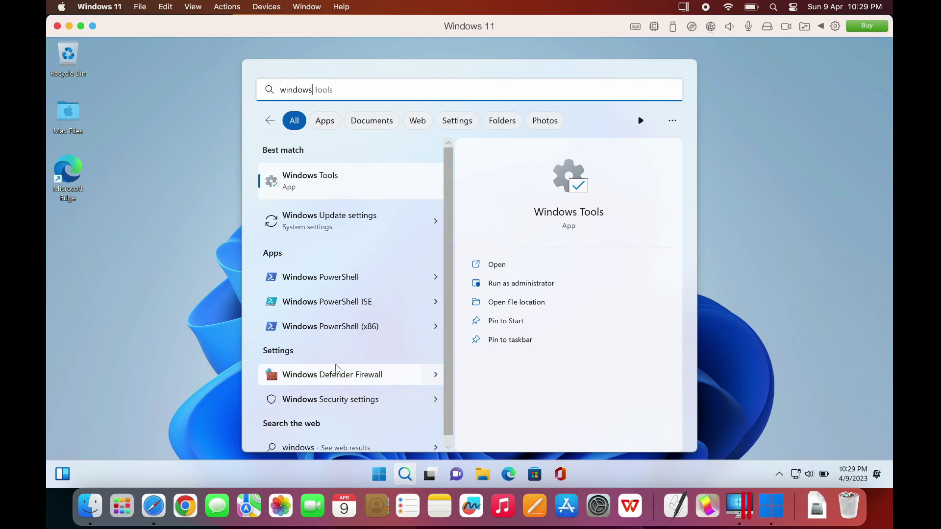
pyautogui.click(338, 222)
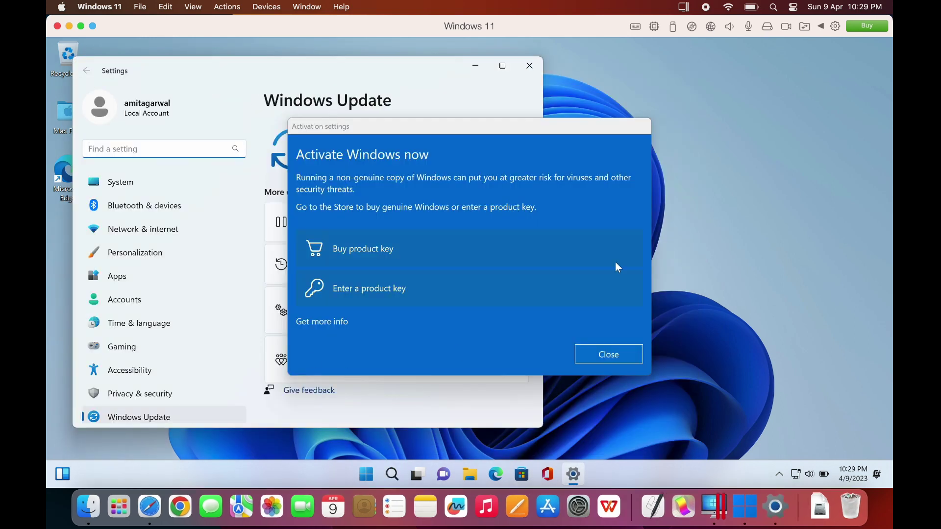
# Close the Windows activation prompt, then check for Windows updates in a maximized Settings window
pyautogui.click(610, 356)
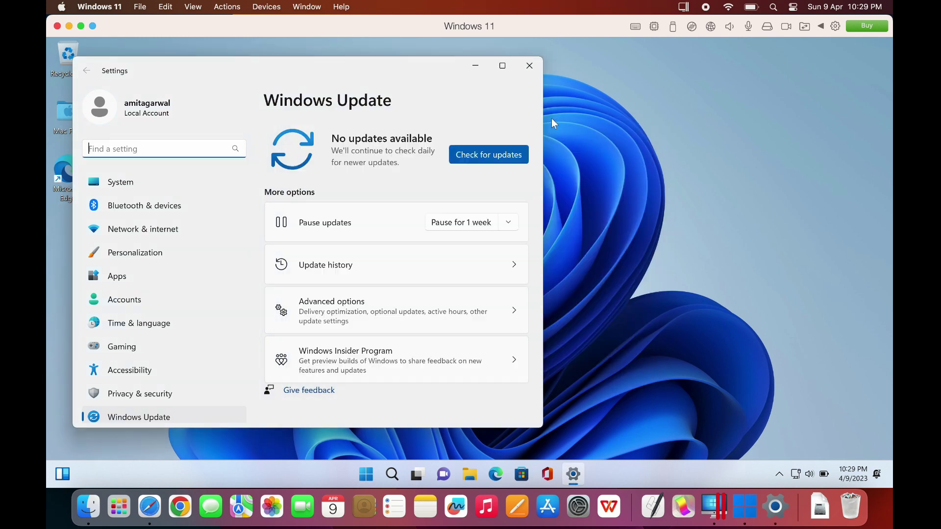
pyautogui.click(484, 159)
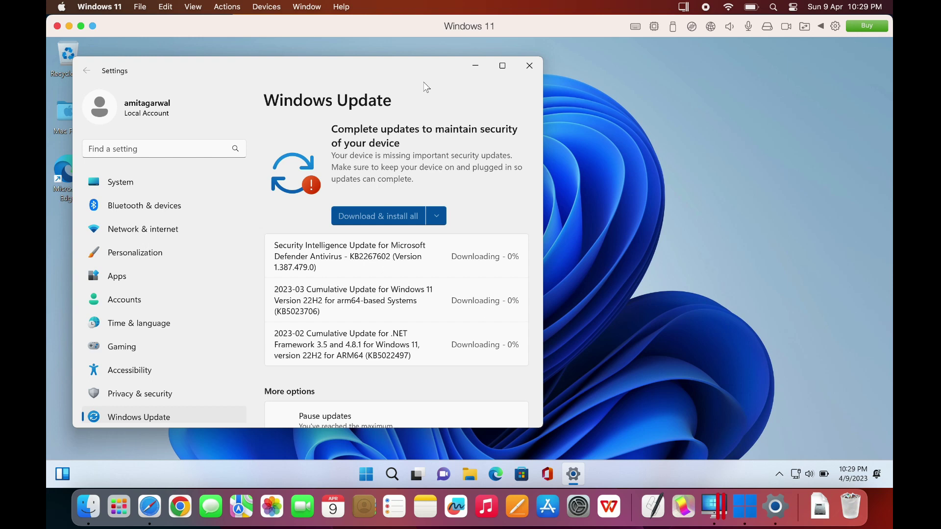
pyautogui.click(502, 69)
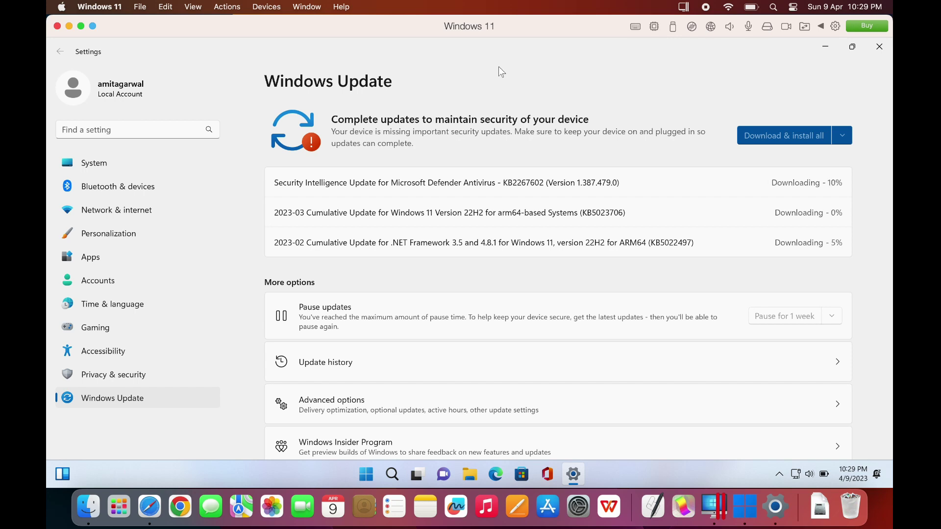
# Download and install the optional 2023-03 Cumulative Update Preview (KB5023778) from the advanced update options, and minimize Settings
pyautogui.scroll(-2, 560, 292)
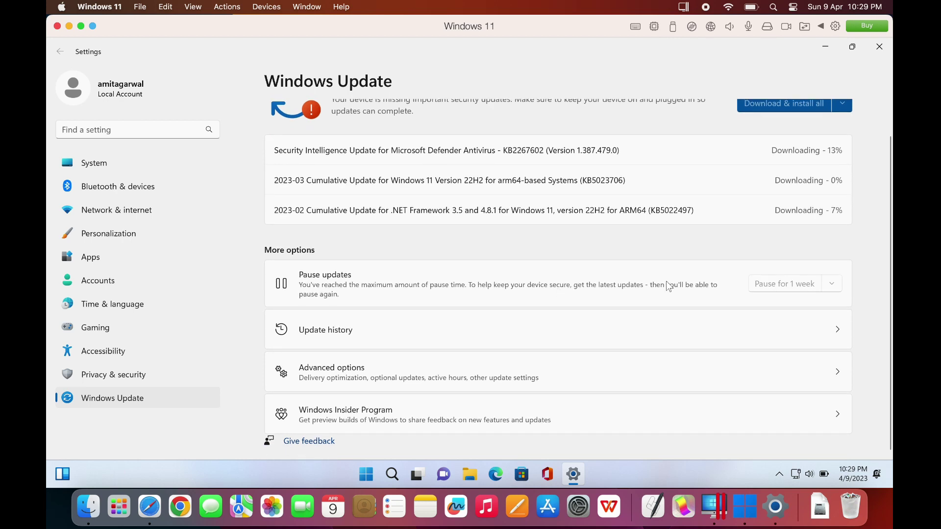
pyautogui.click(832, 381)
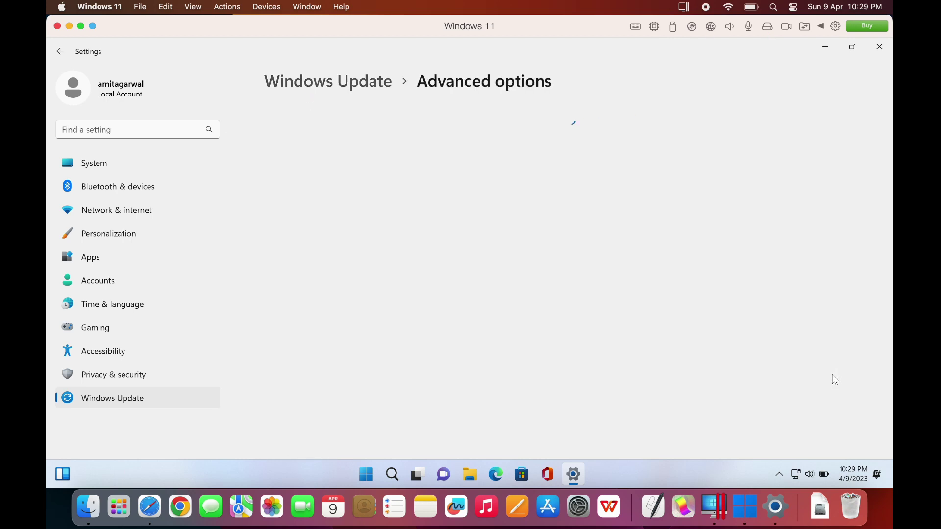
pyautogui.click(803, 380)
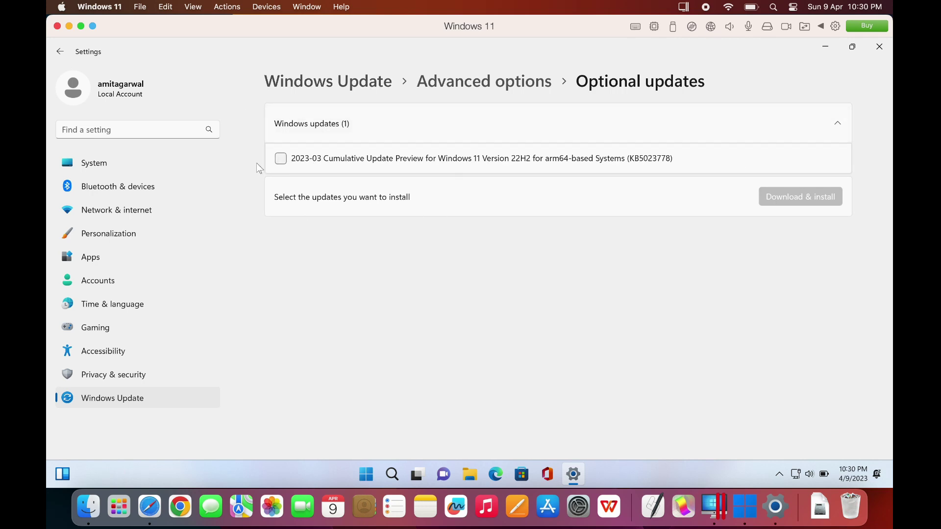
pyautogui.click(280, 160)
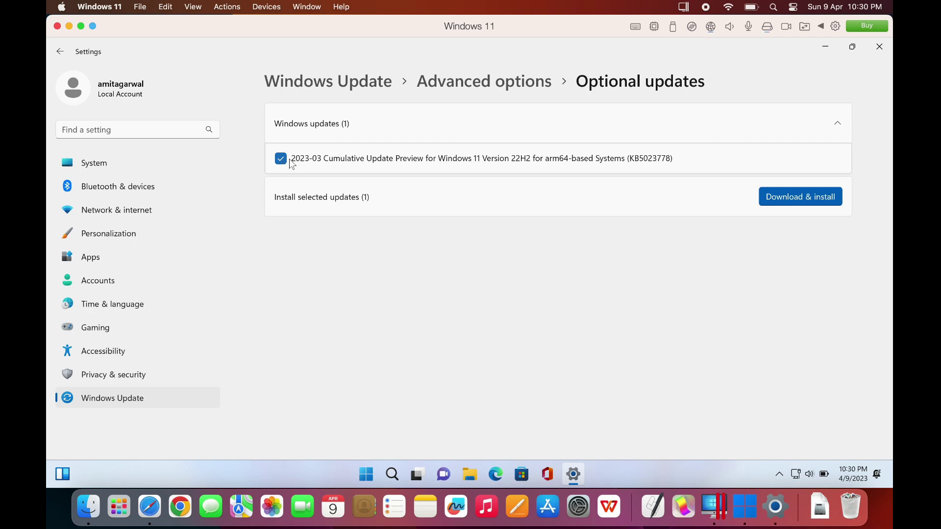
pyautogui.click(806, 198)
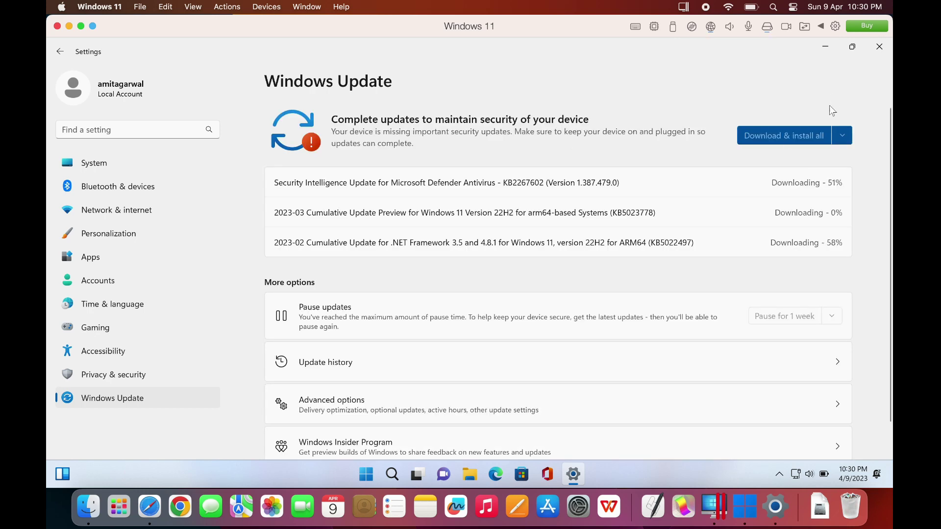
pyautogui.scroll(-1, 716, 234)
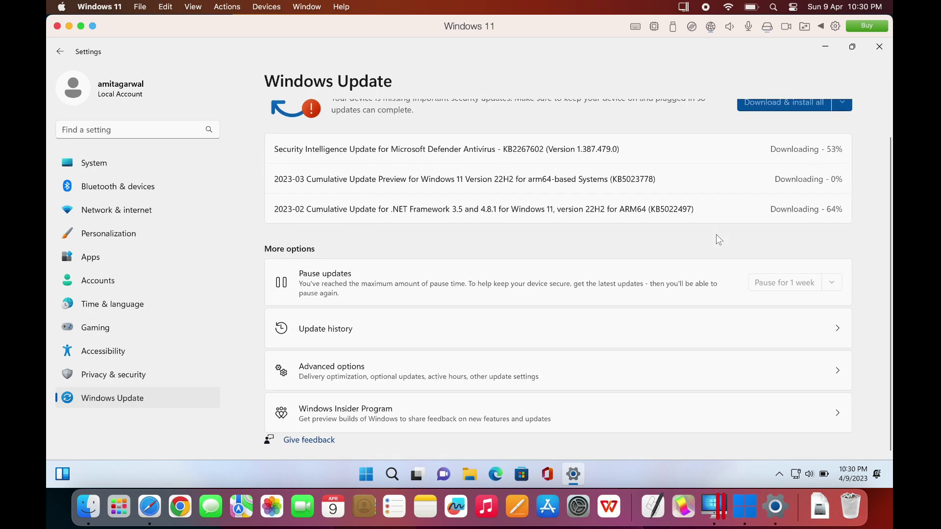
pyautogui.click(825, 46)
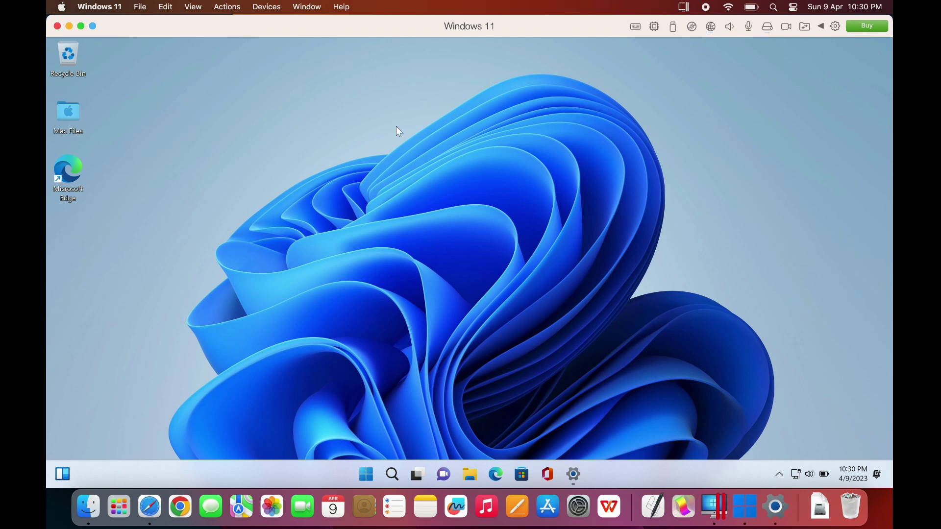
# Examine the Themes page in the desktop's personalization settings, and close Settings
pyautogui.rightClick(278, 114)
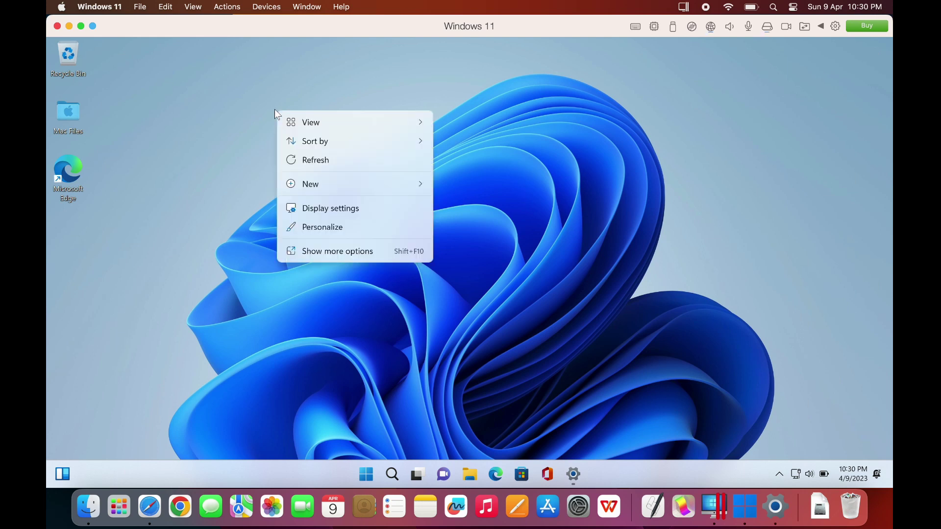
pyautogui.click(318, 229)
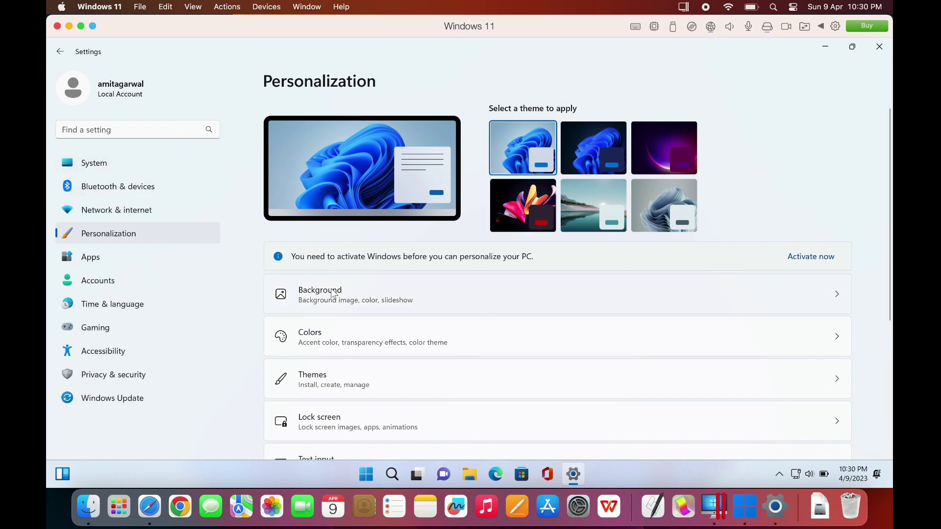
pyautogui.click(319, 382)
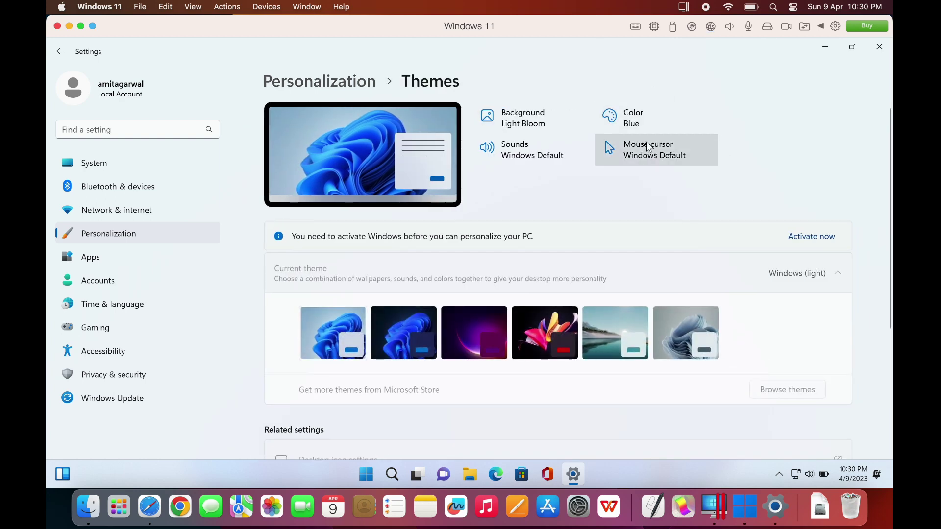
pyautogui.scroll(-5, 647, 146)
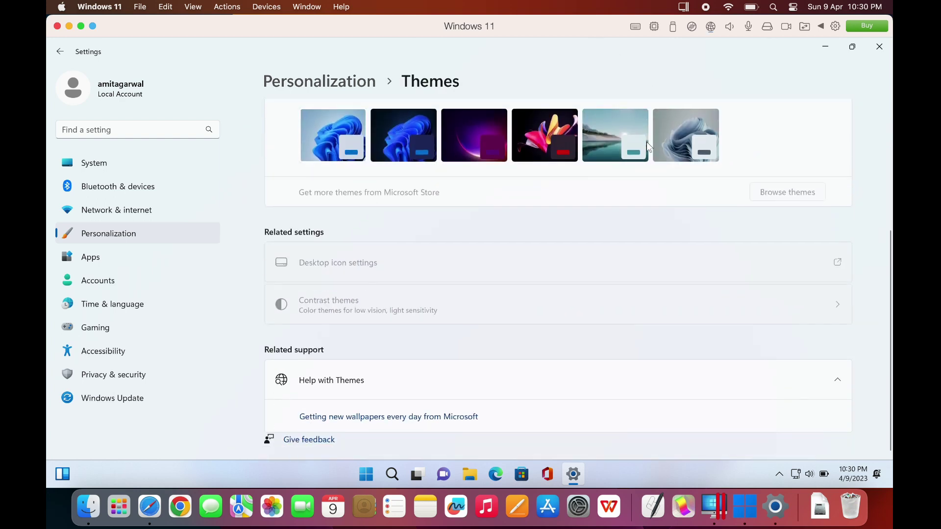
pyautogui.scroll(5, 646, 142)
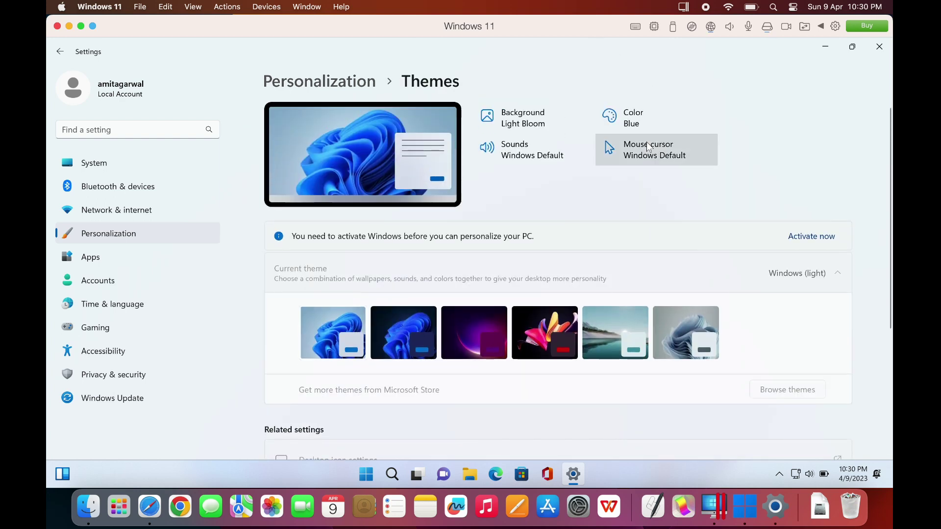
pyautogui.click(879, 46)
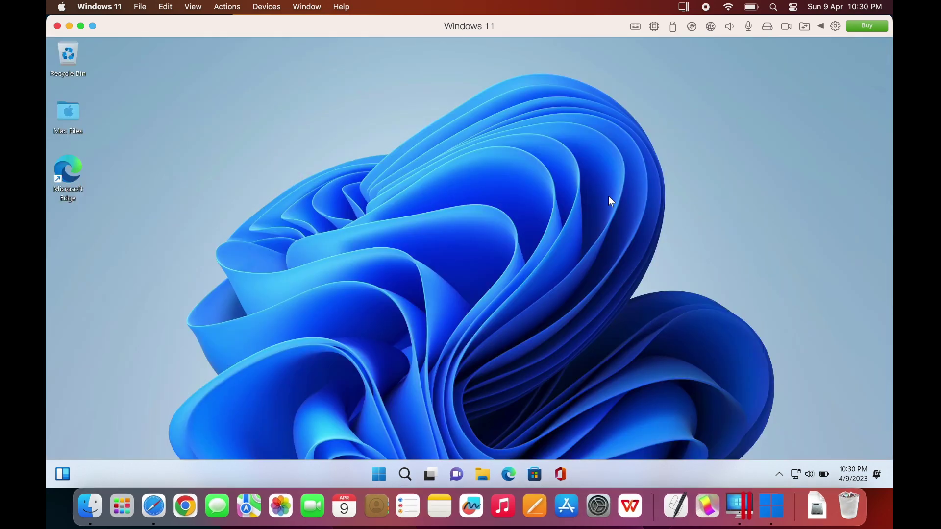
pyautogui.rightClick(76, 117)
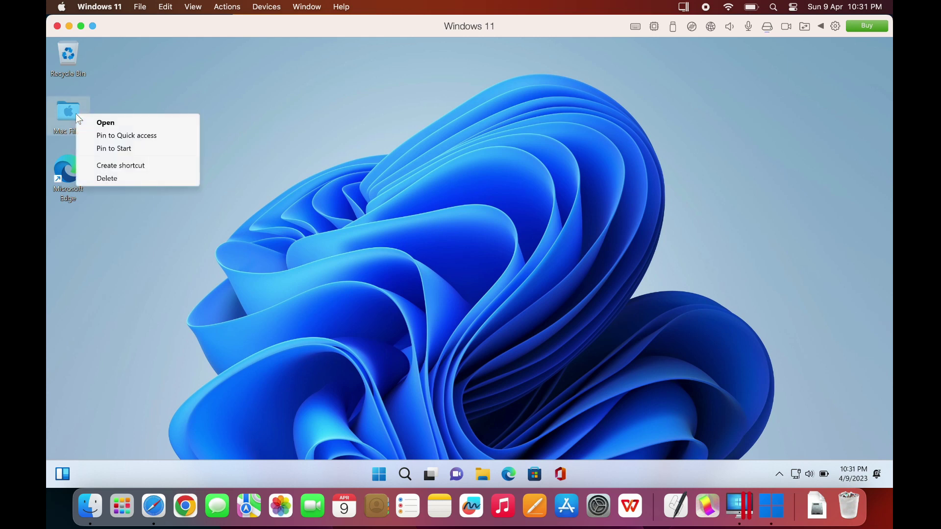
pyautogui.click(107, 216)
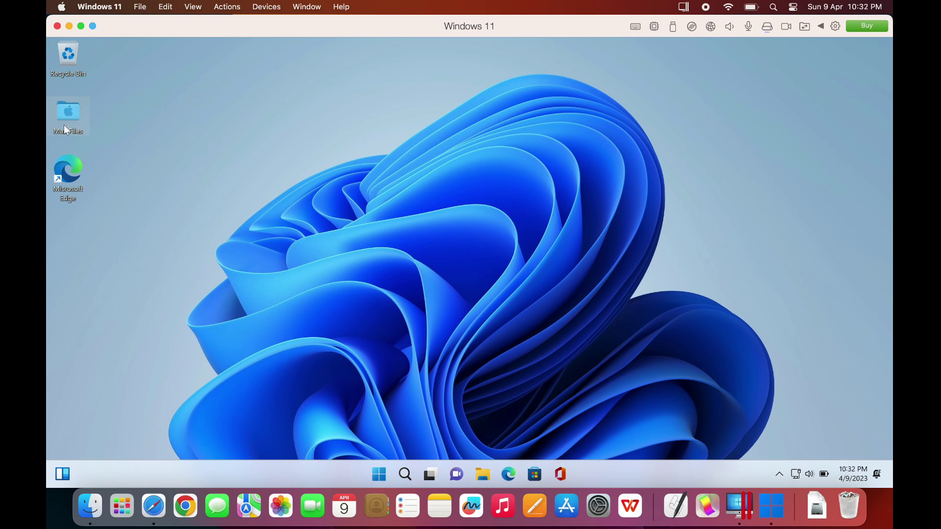
pyautogui.rightClick(71, 127)
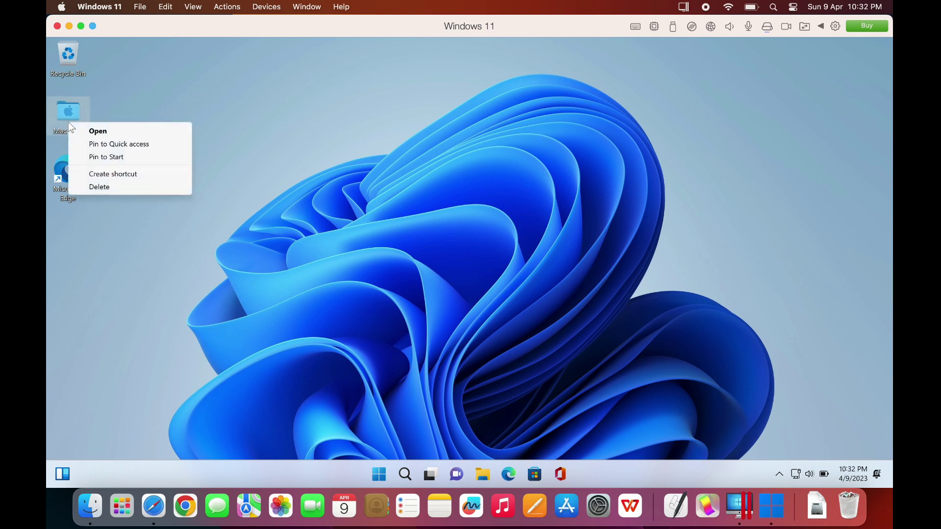
pyautogui.click(126, 75)
pyautogui.rightClick(127, 78)
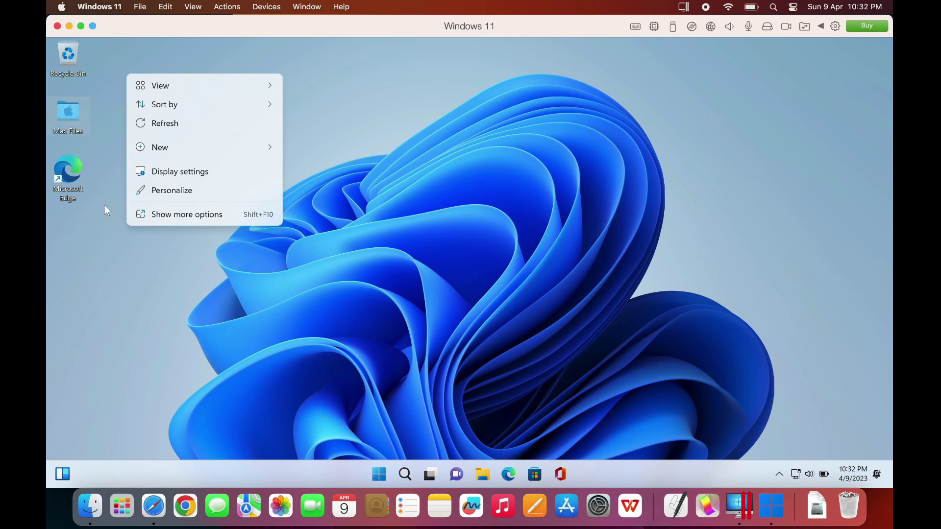
# Search Windows for "de", open Device Manager, and examine the display adapters and the audio inputs and outputs
pyautogui.click(406, 478)
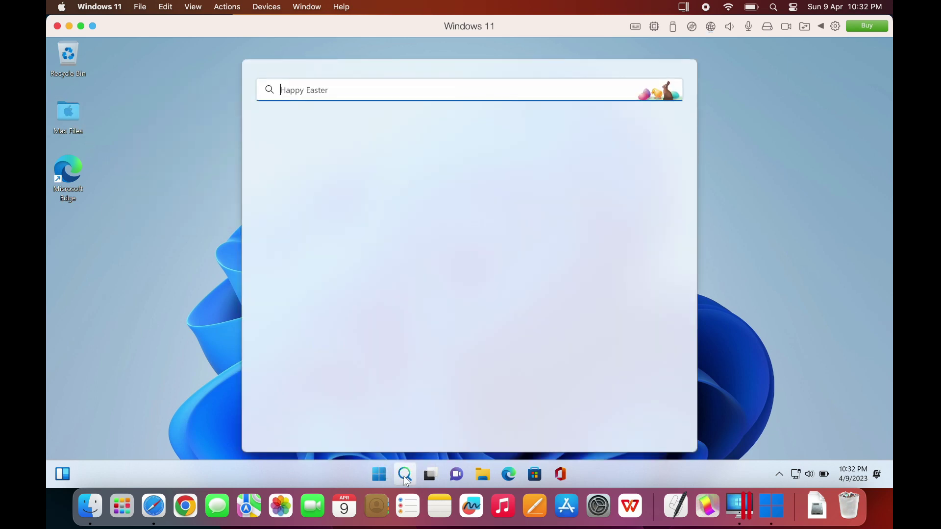
pyautogui.write('de')
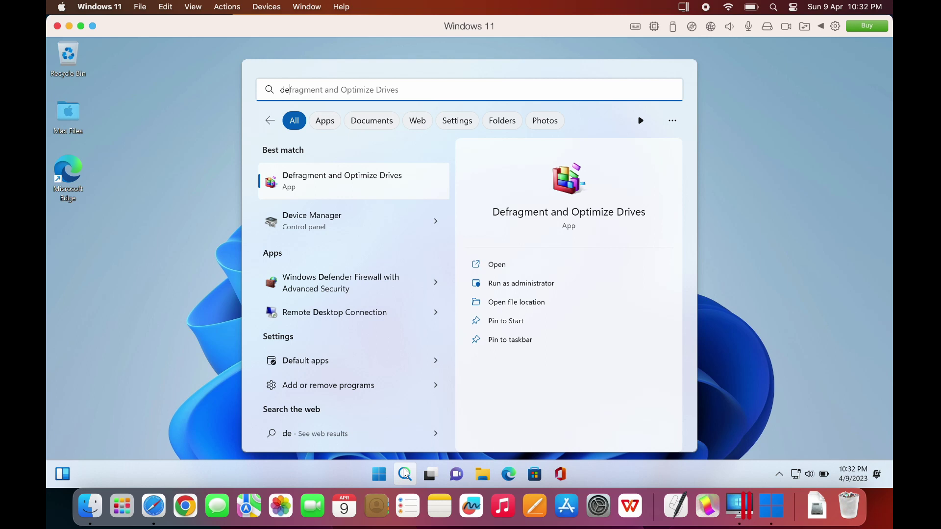
pyautogui.click(350, 227)
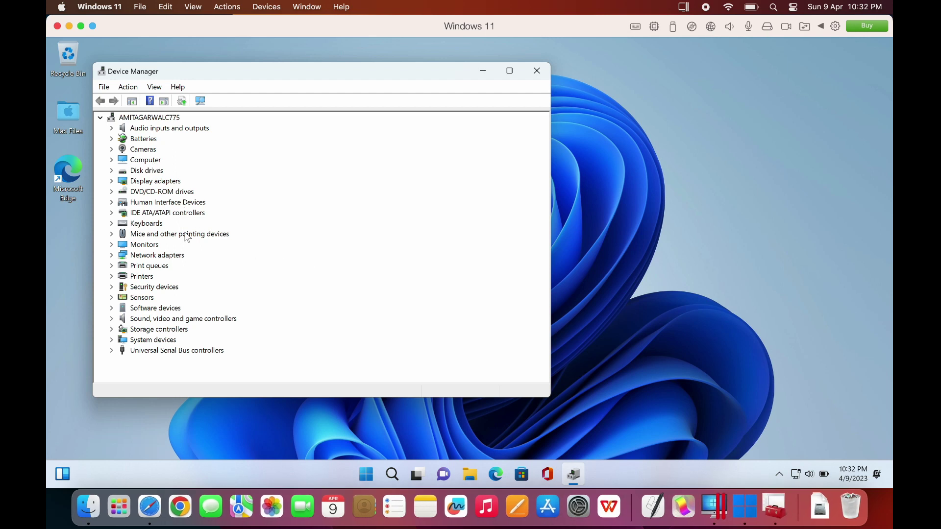
pyautogui.click(112, 181)
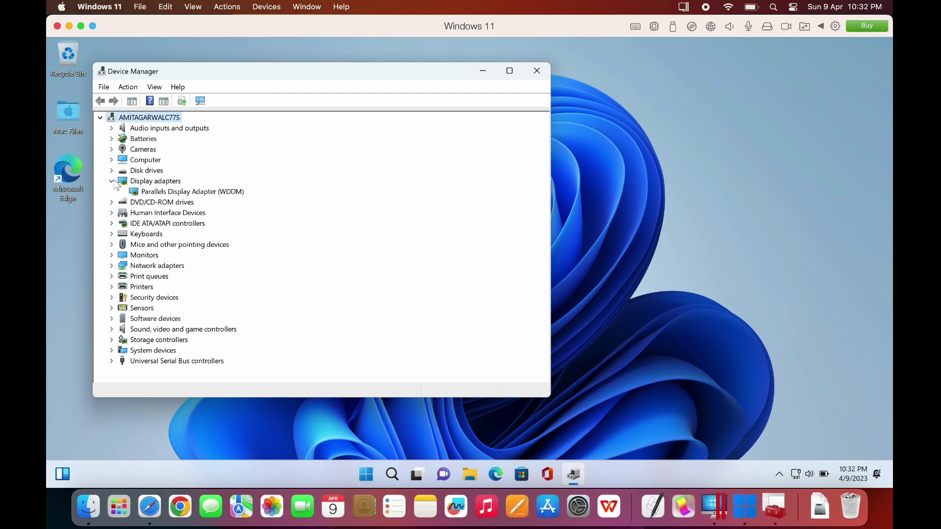
pyautogui.click(112, 181)
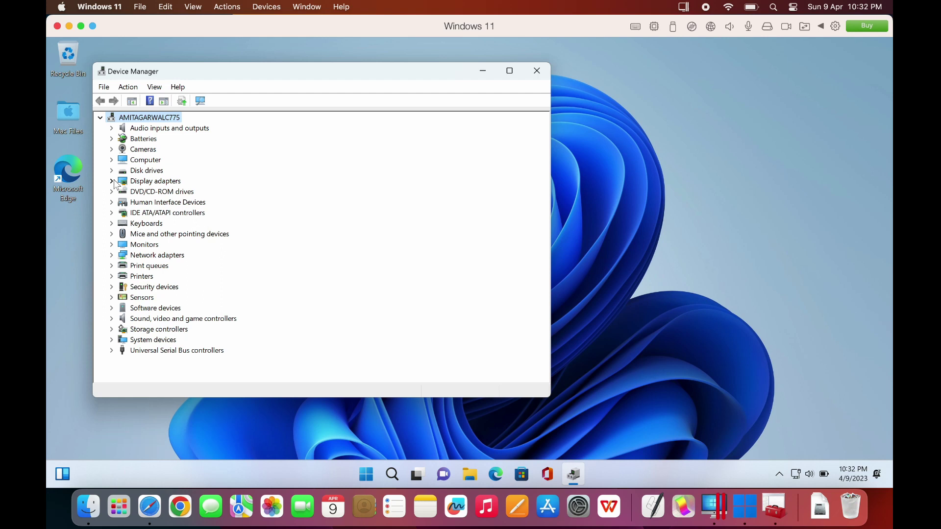
pyautogui.click(111, 129)
pyautogui.click(111, 129)
# Raise the Windows sound volume slightly and return to Device Manager
pyautogui.click(818, 478)
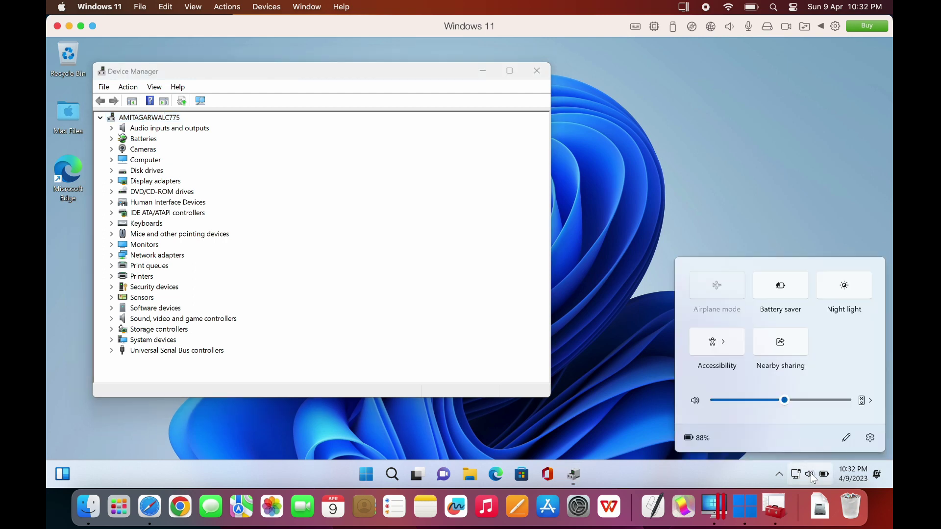
pyautogui.moveTo(786, 402); pyautogui.dragTo(801, 404)
pyautogui.click(424, 270)
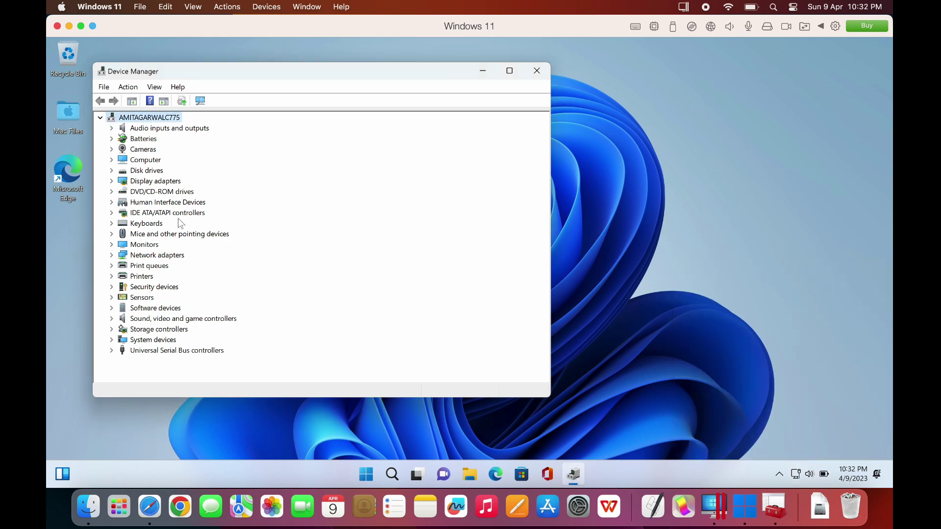
# Examine the devices under Display adapters and Network adapters, and close Device Manager
pyautogui.click(112, 183)
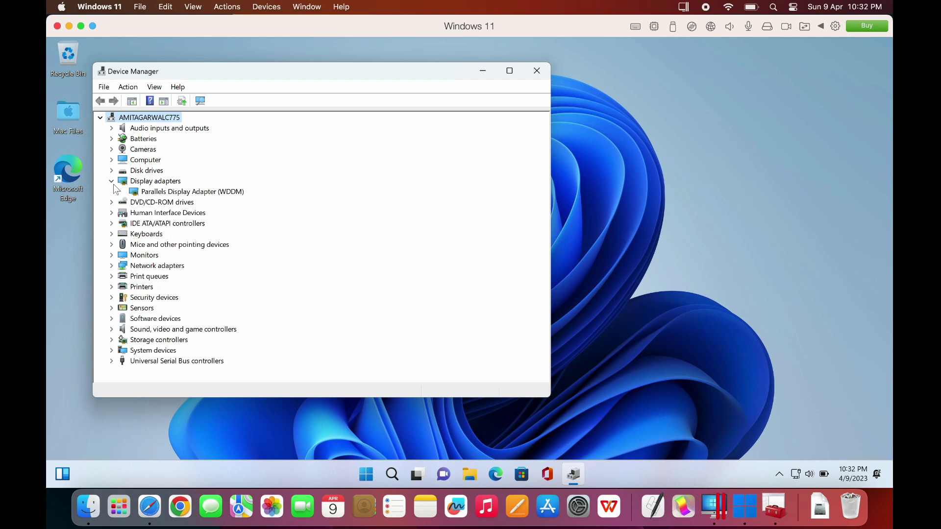
pyautogui.click(113, 182)
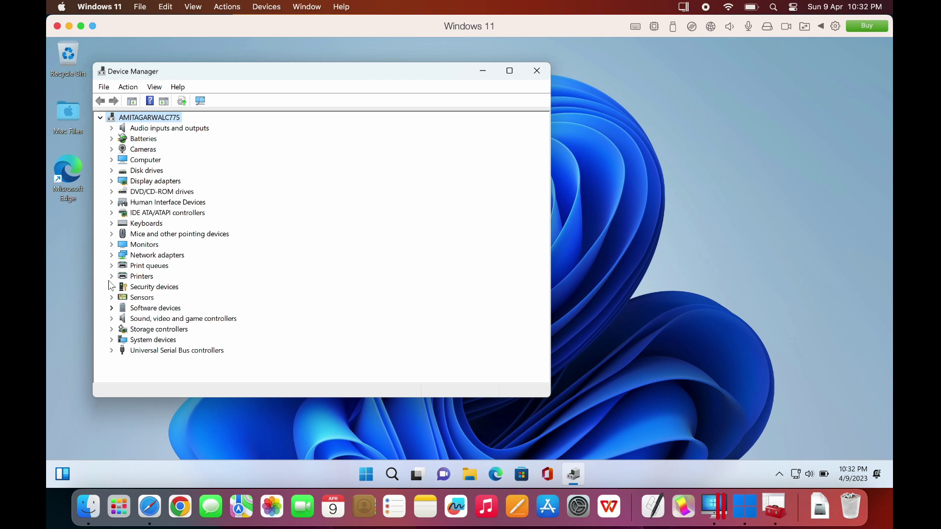
pyautogui.click(111, 256)
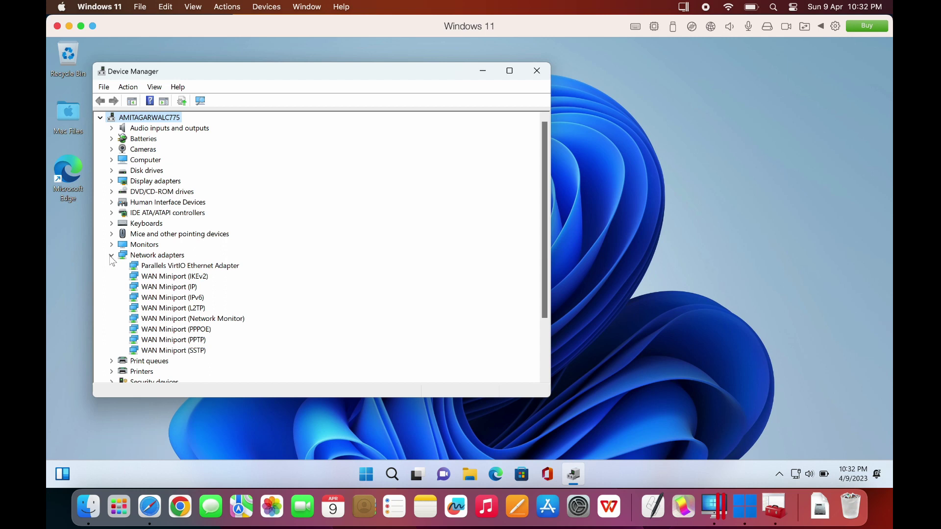
pyautogui.click(537, 73)
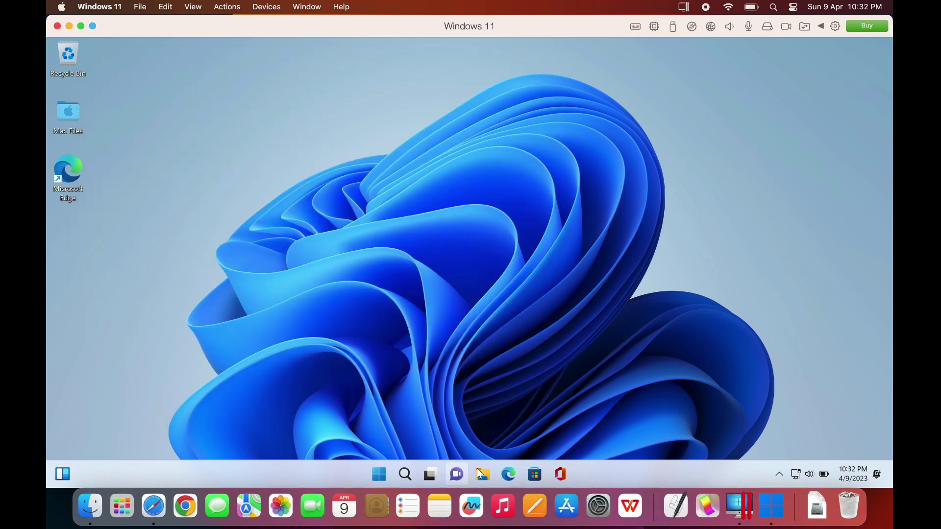
# Complete Microsoft Edge's first-run setup without signing in or importing Google data, and close the browser
pyautogui.click(509, 474)
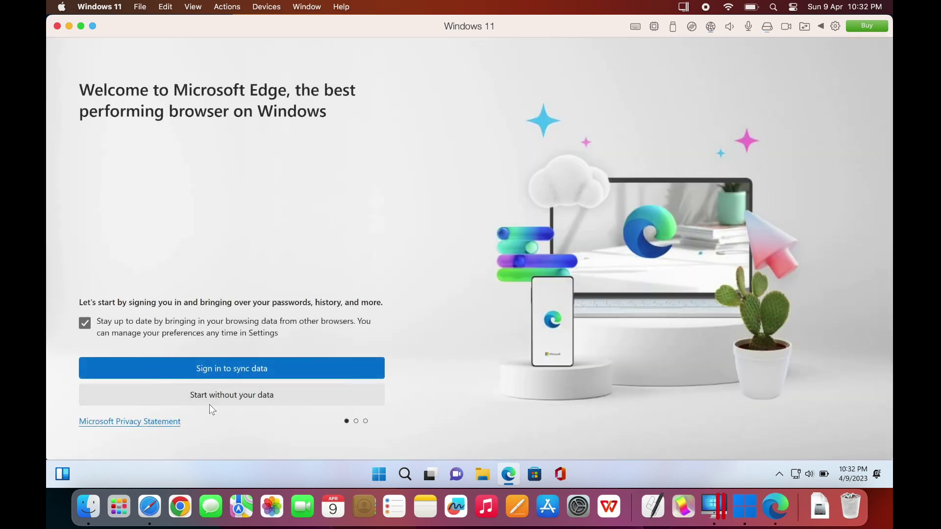
pyautogui.click(211, 402)
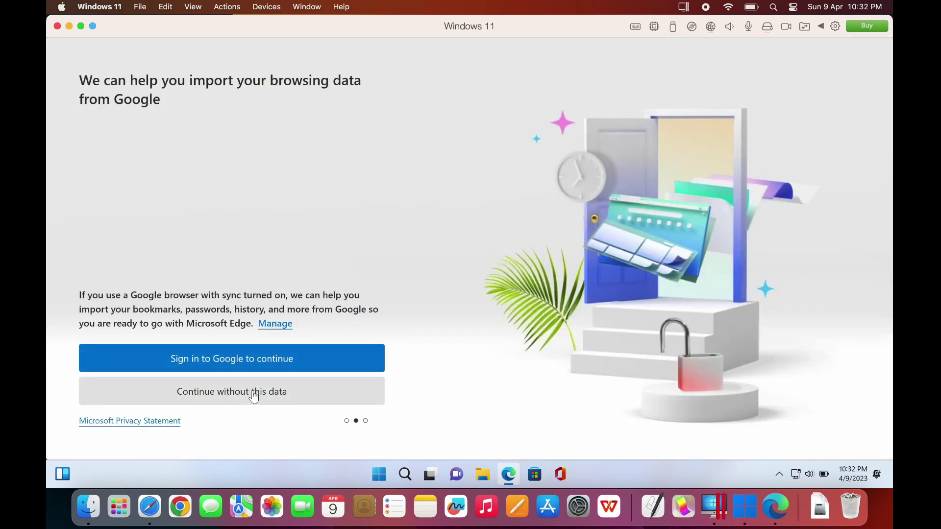
pyautogui.click(254, 397)
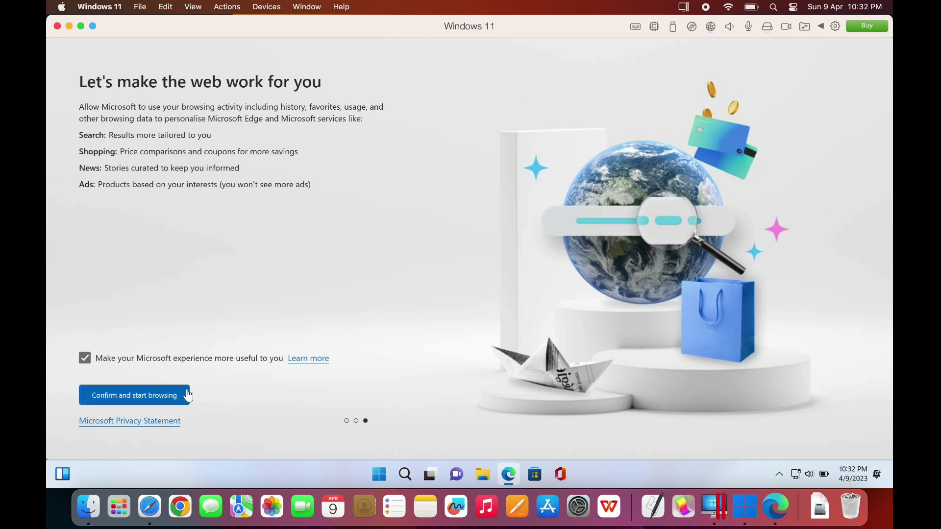
pyautogui.click(177, 398)
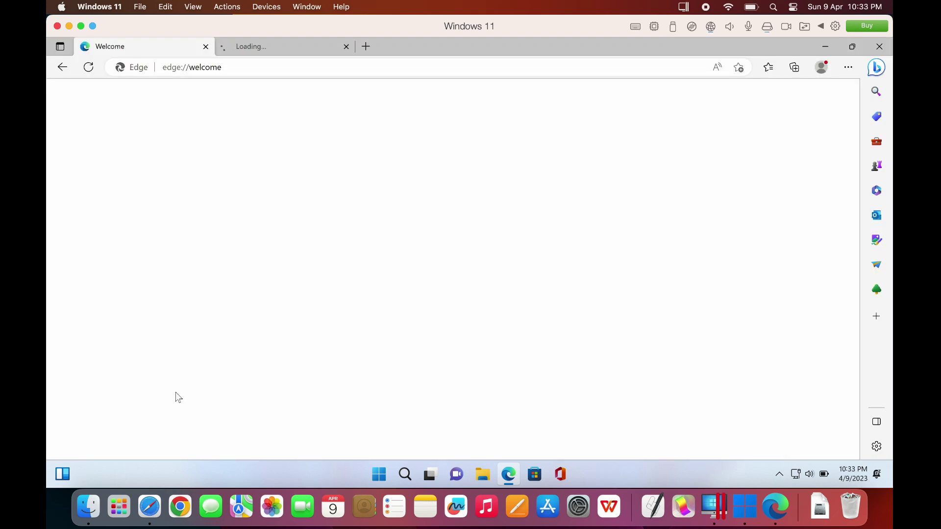
pyautogui.click(879, 46)
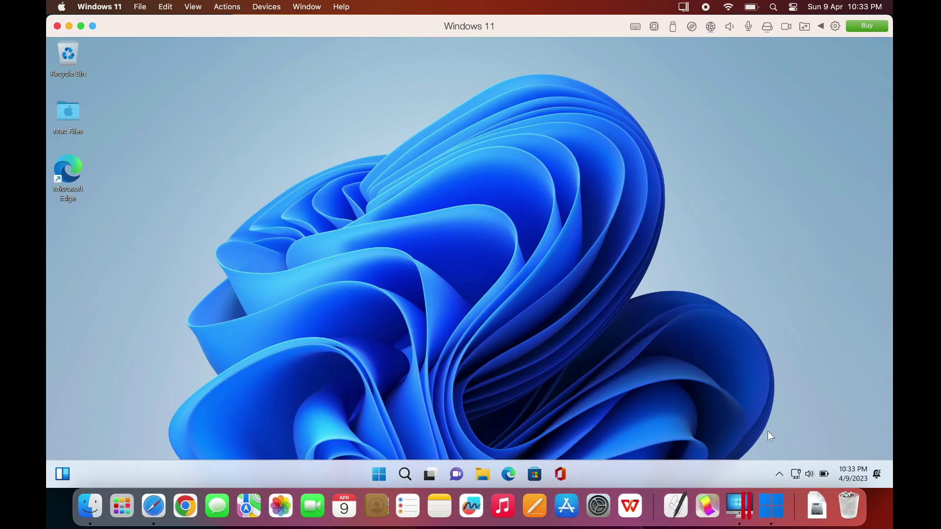
# Check the hidden taskbar icons and the notifications, and show the available actions for the Mac Files folder
pyautogui.click(780, 474)
pyautogui.click(854, 475)
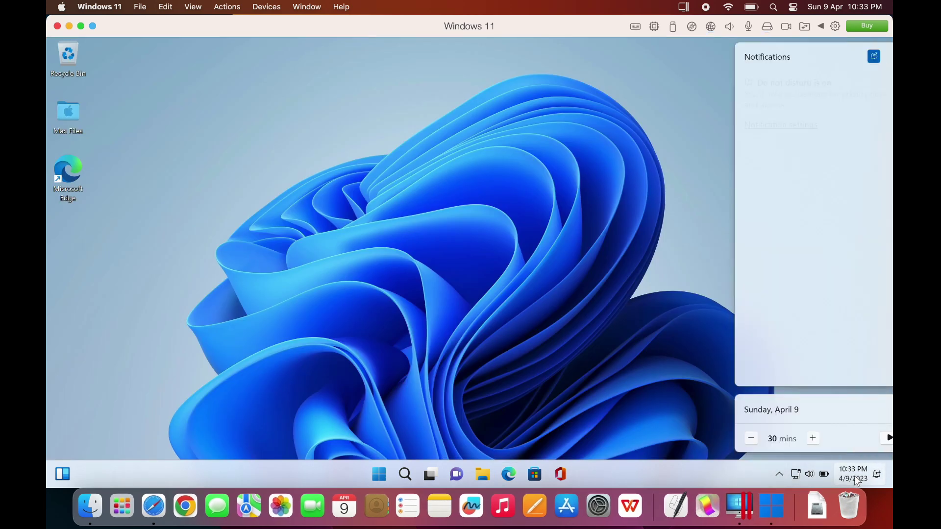
pyautogui.rightClick(70, 123)
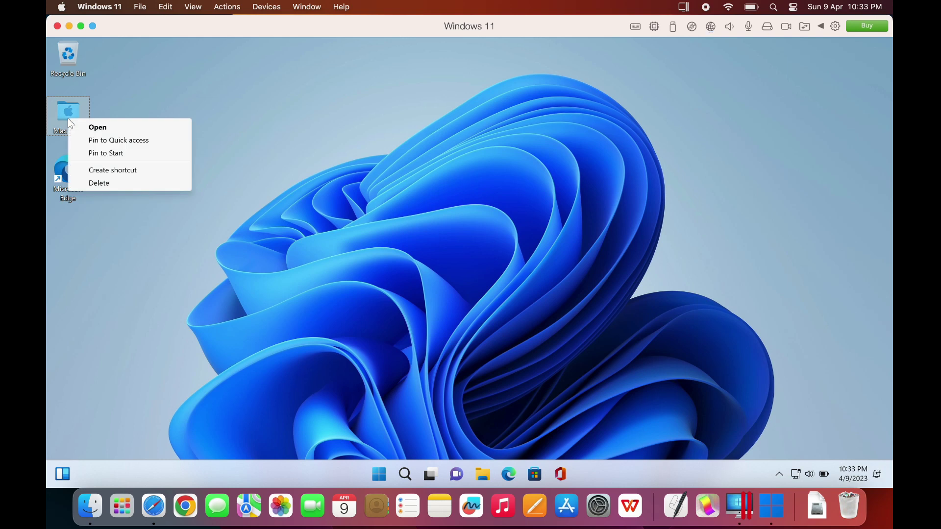
# Browse the Mac Files folder's Home and Desktop folders, return to Home, and close File Explorer
pyautogui.click(66, 115)
pyautogui.doubleClick(66, 116)
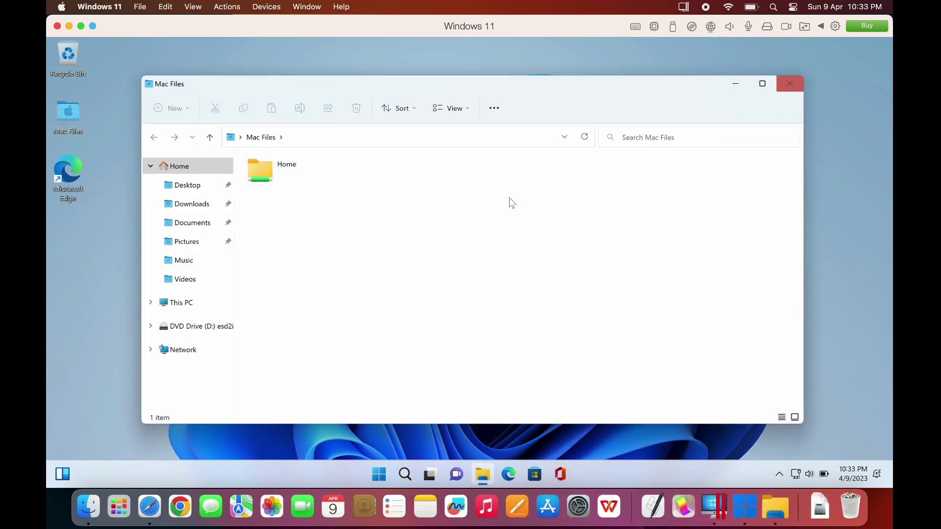
pyautogui.click(262, 179)
pyautogui.doubleClick(261, 178)
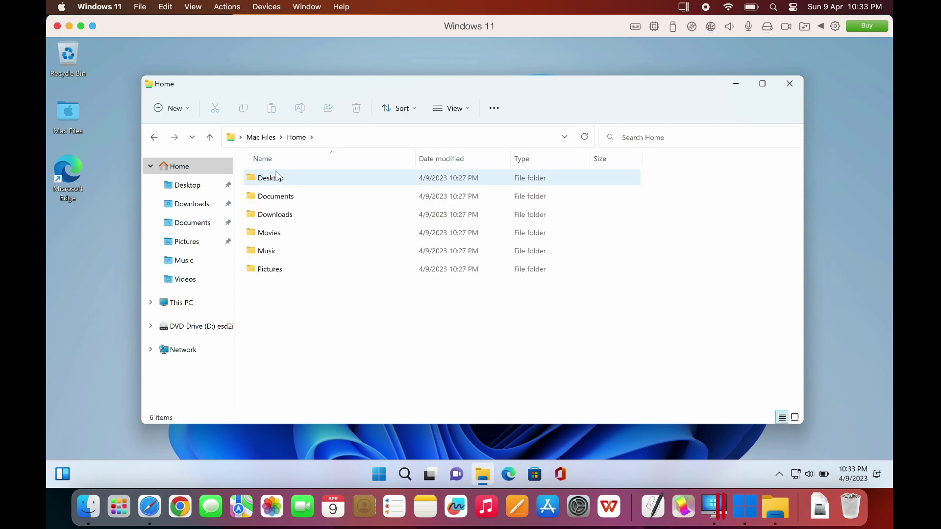
pyautogui.click(277, 184)
pyautogui.doubleClick(278, 184)
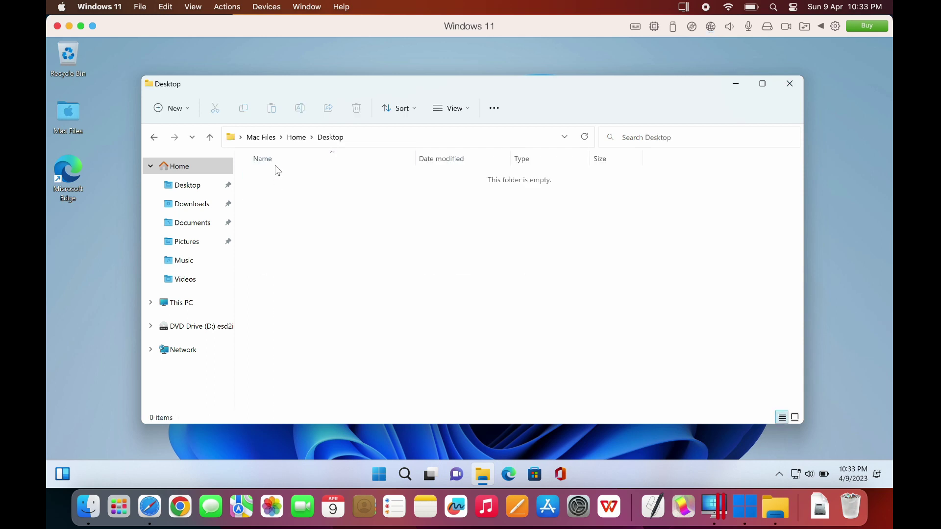
pyautogui.click(296, 137)
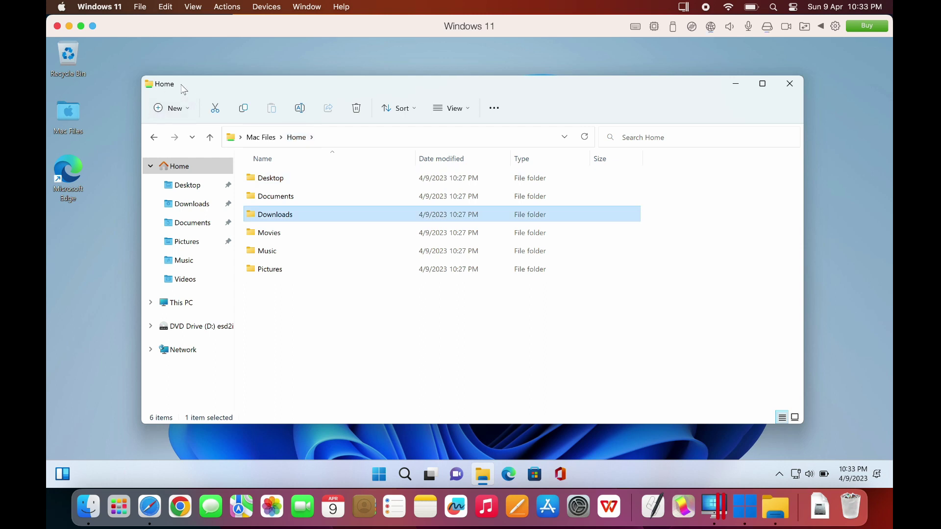
pyautogui.click(790, 83)
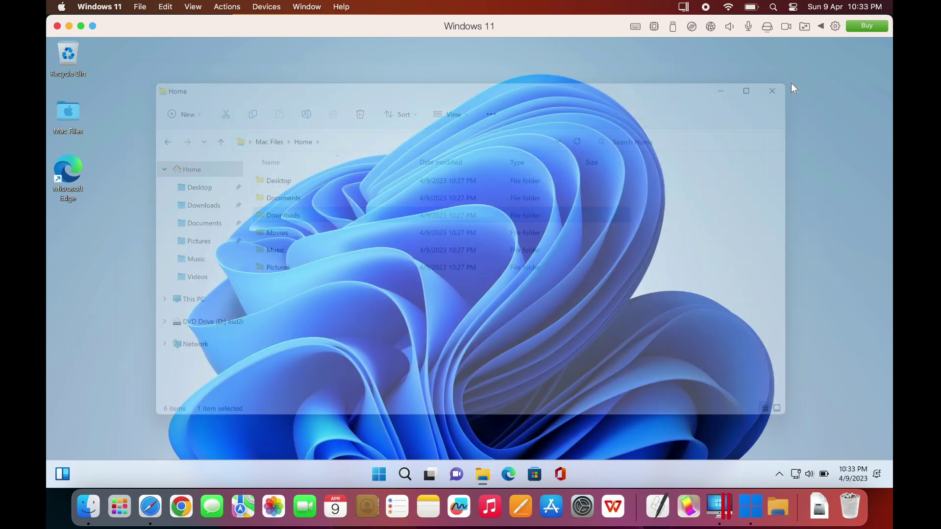
# Examine the virtual machine's list of special key combinations, its CPU usage and its USB device options
pyautogui.click(636, 27)
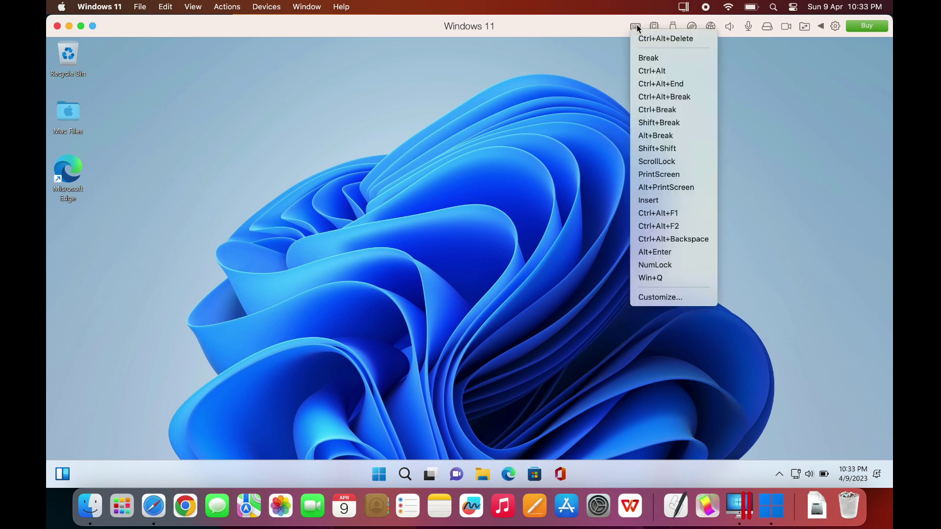
pyautogui.click(656, 27)
pyautogui.click(655, 27)
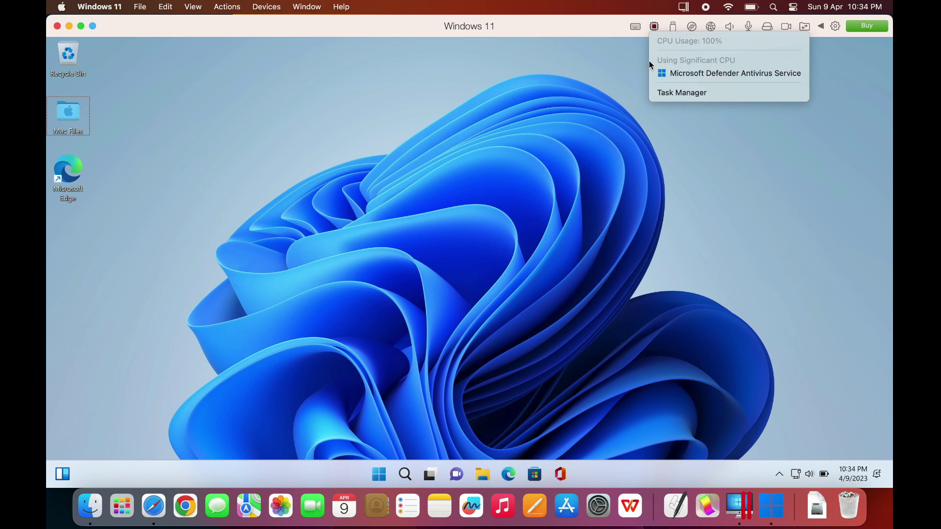
pyautogui.click(674, 29)
pyautogui.click(675, 28)
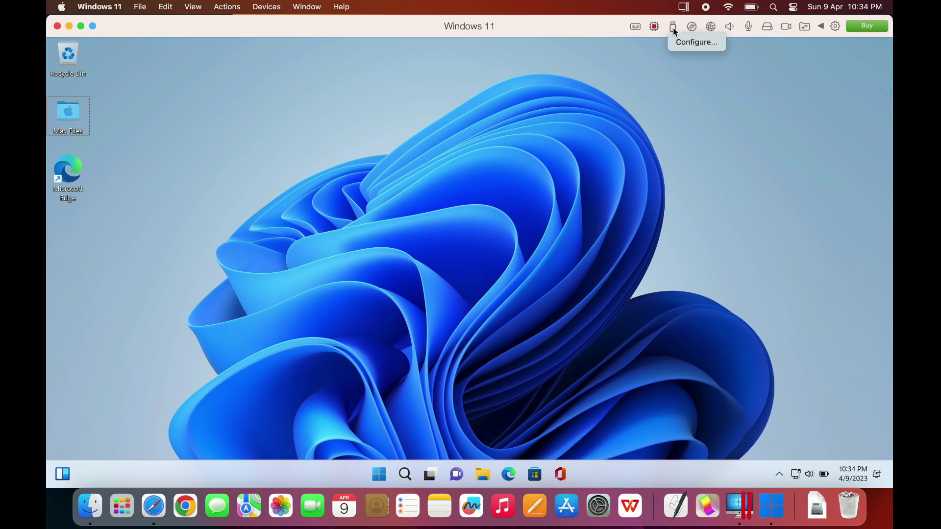
pyautogui.click(695, 42)
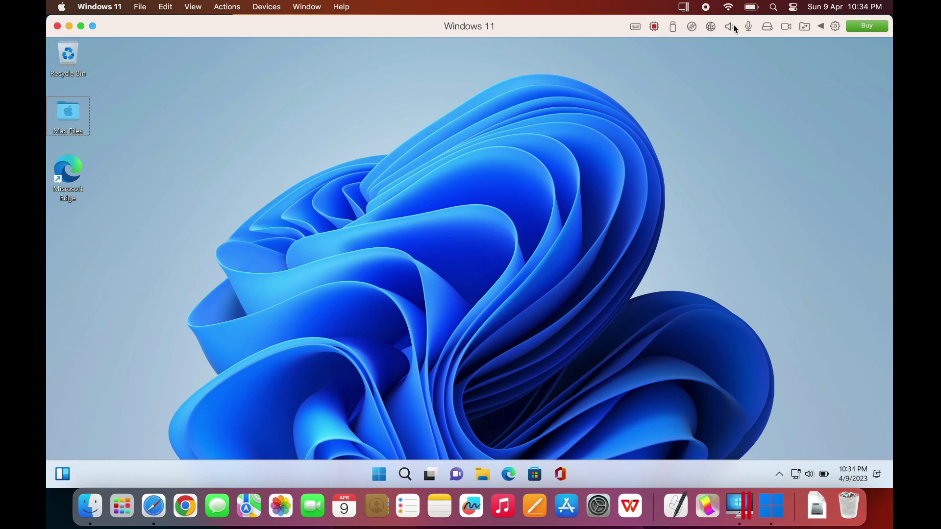
# Review the General, Options, Hardware and Security settings in the Windows 11 virtual machine's configuration, and close it
pyautogui.click(836, 27)
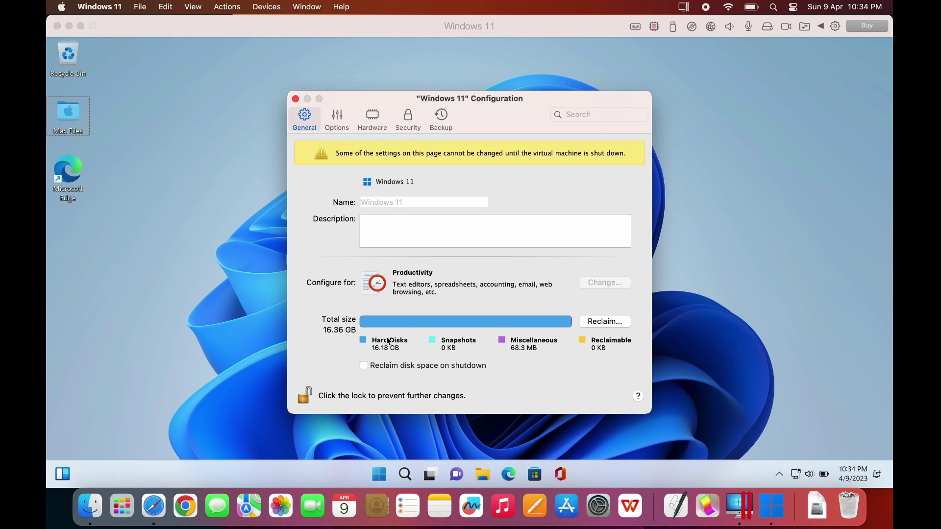
pyautogui.click(336, 119)
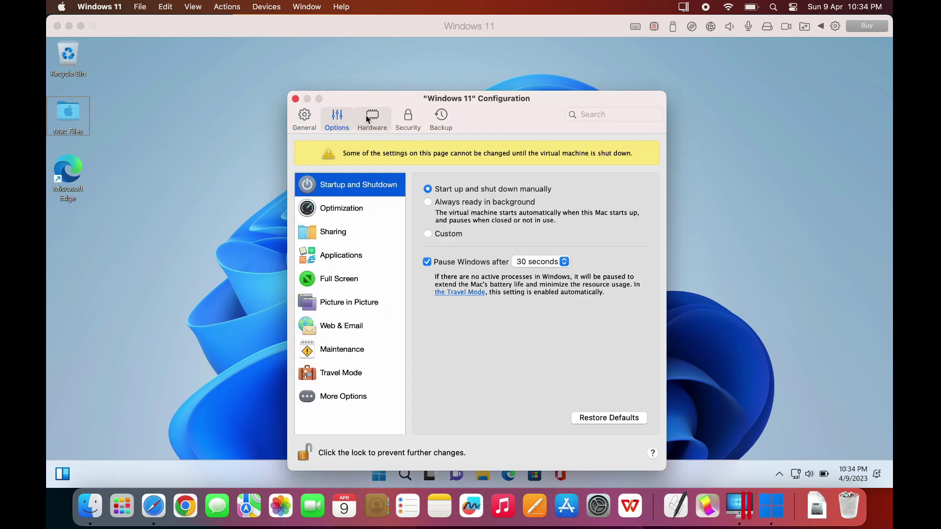
pyautogui.click(369, 117)
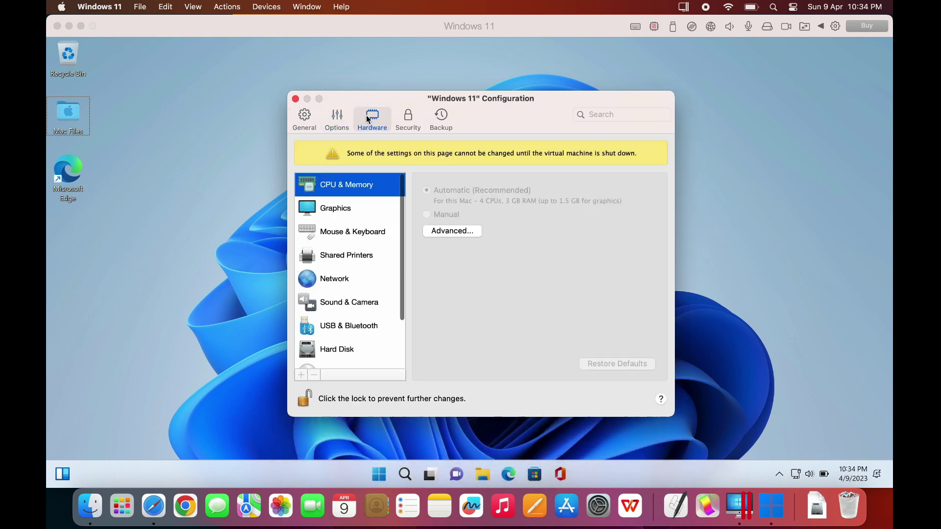
pyautogui.click(402, 121)
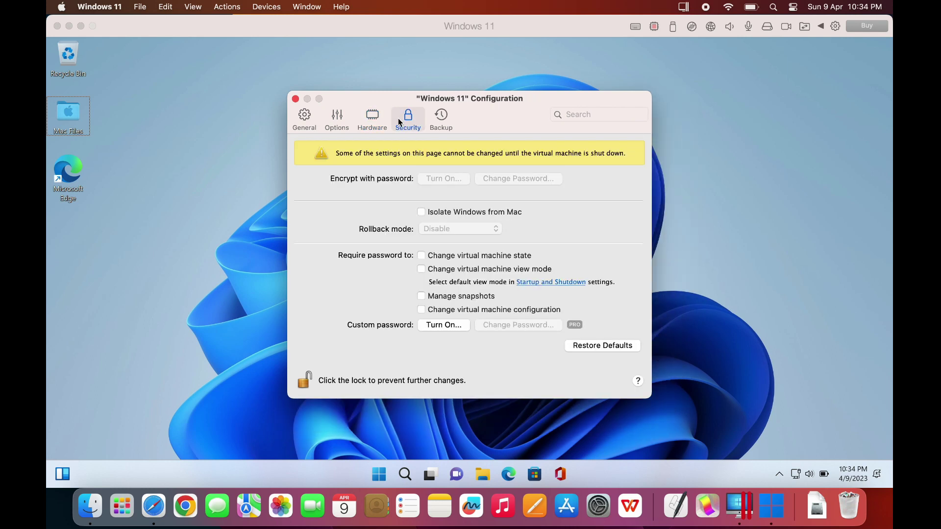
pyautogui.click(297, 100)
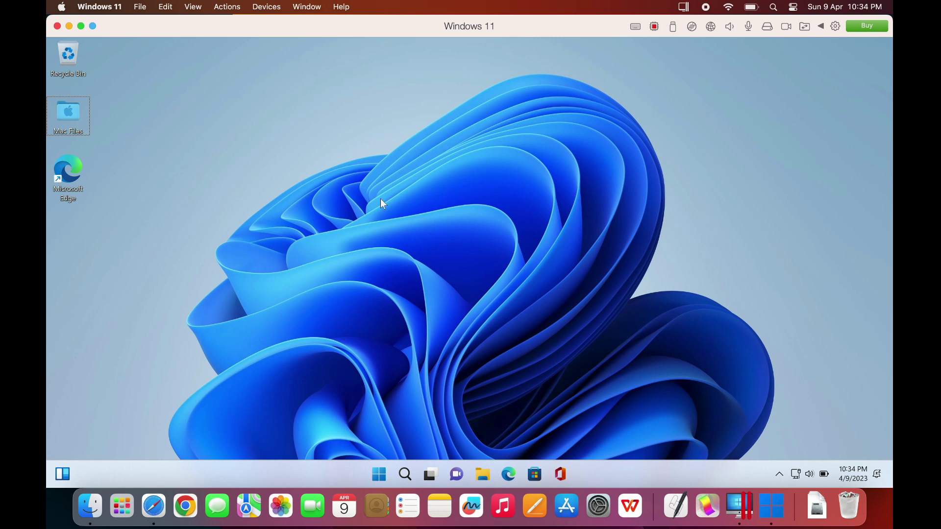
# Quit the Windows 11 virtual machine and return to the Mac desktop
pyautogui.click(104, 6)
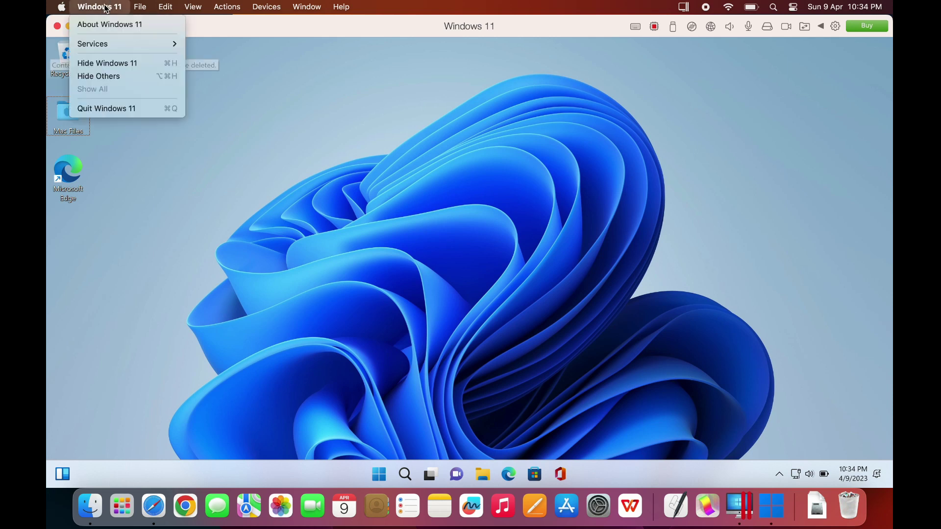
pyautogui.click(107, 108)
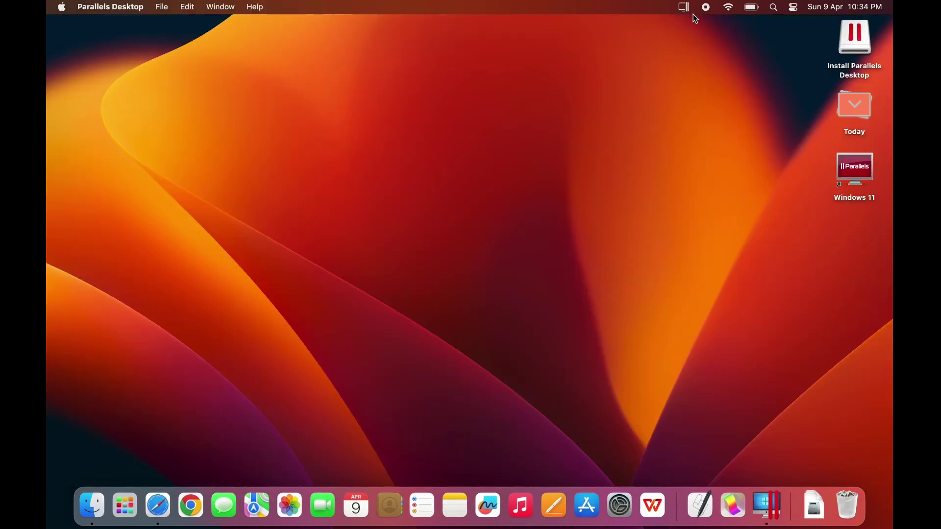